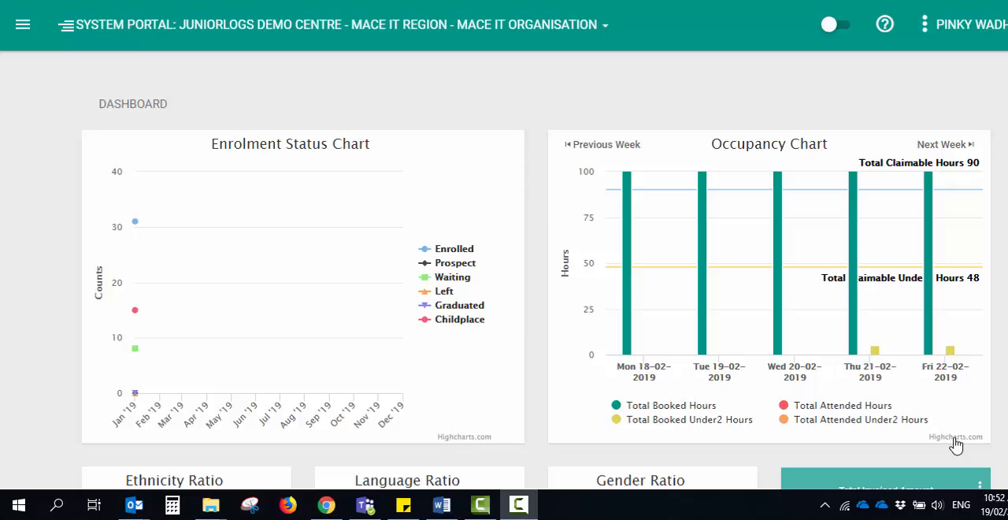
Expand the Settings section of the portal's navigation to reach the fee setup entries
{"action": "left_click", "coordinate": [22, 25]}
{"action": "left_click", "coordinate": [67, 352]}
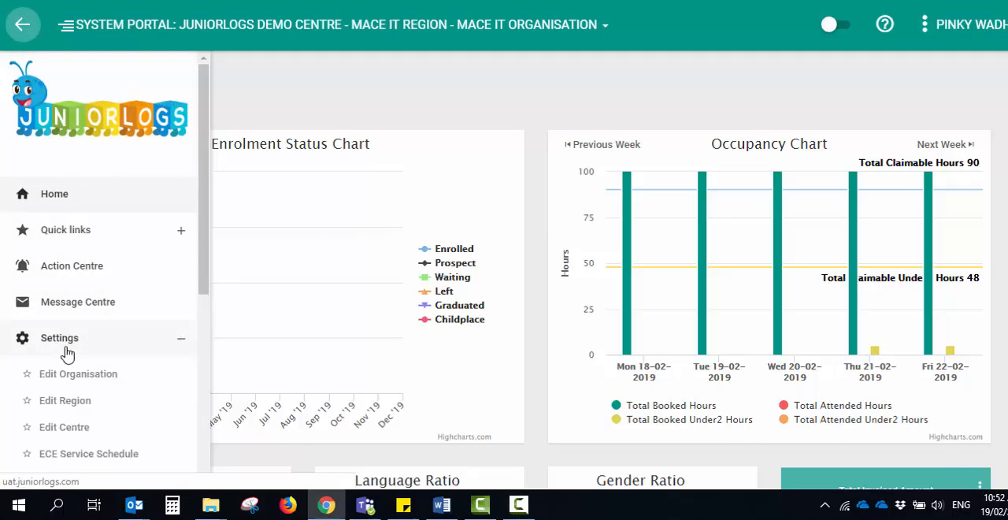
{"action": "scroll", "coordinate": [86, 385], "scroll_direction": "down", "scroll_amount": 1}
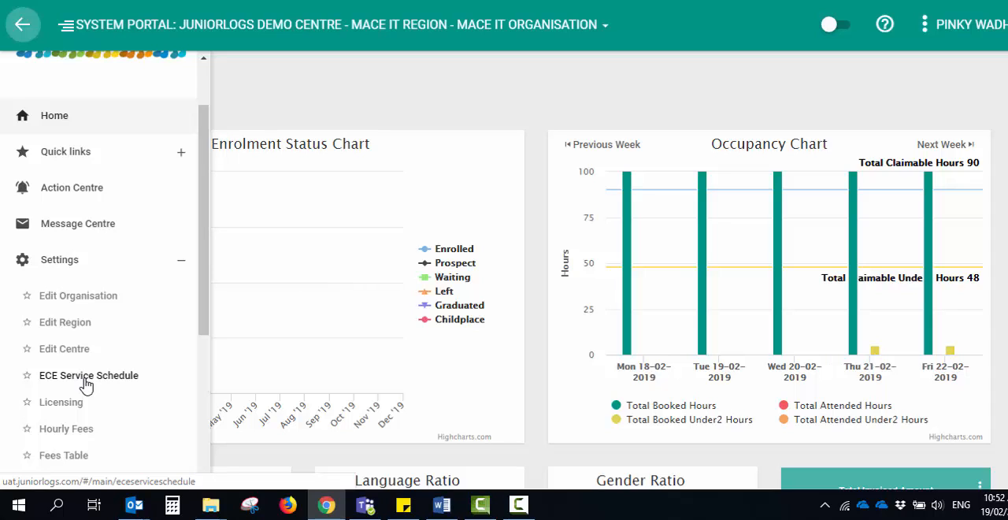
Switch to the Word fee document and review the All Day, Short Day and Session fee tables
{"action": "left_click", "coordinate": [439, 504]}
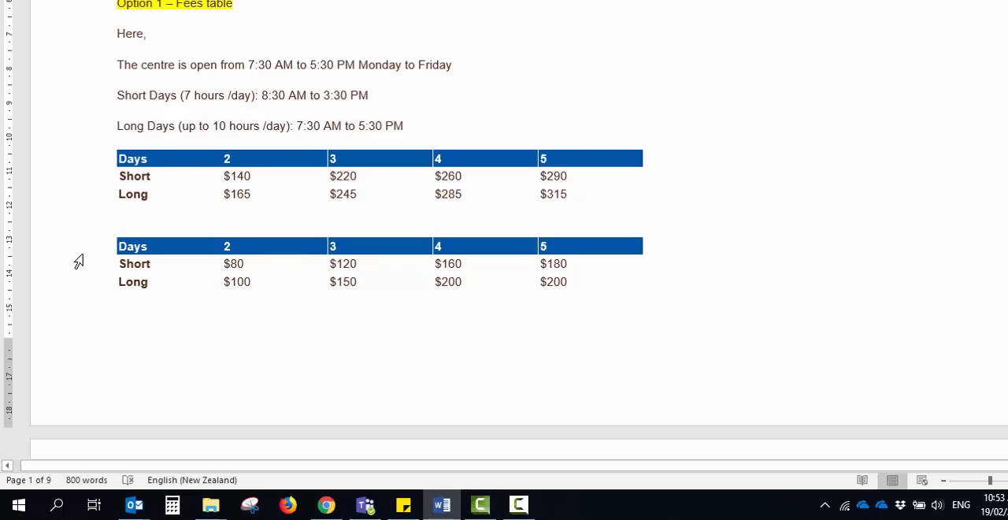
{"action": "scroll", "coordinate": [90, 275], "scroll_direction": "down", "scroll_amount": 7}
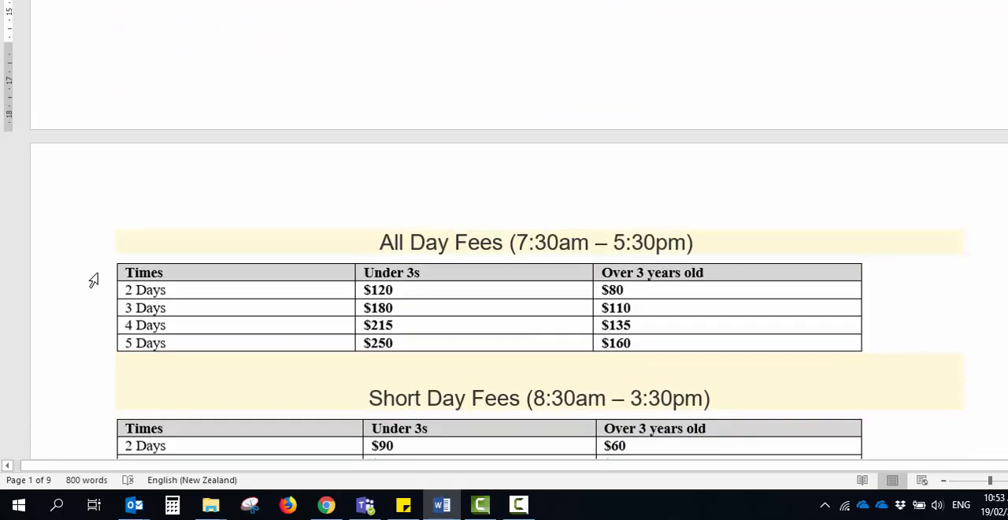
{"action": "scroll", "coordinate": [93, 280], "scroll_direction": "down", "scroll_amount": 3}
{"action": "scroll", "coordinate": [93, 280], "scroll_direction": "down", "scroll_amount": 1}
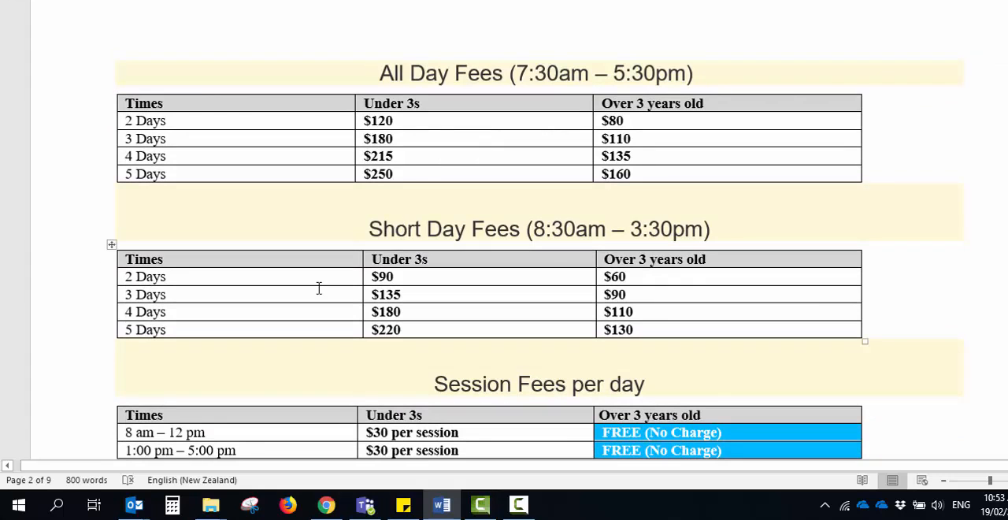
{"action": "scroll", "coordinate": [320, 286], "scroll_direction": "down", "scroll_amount": 2}
{"action": "scroll", "coordinate": [470, 317], "scroll_direction": "up", "scroll_amount": 1}
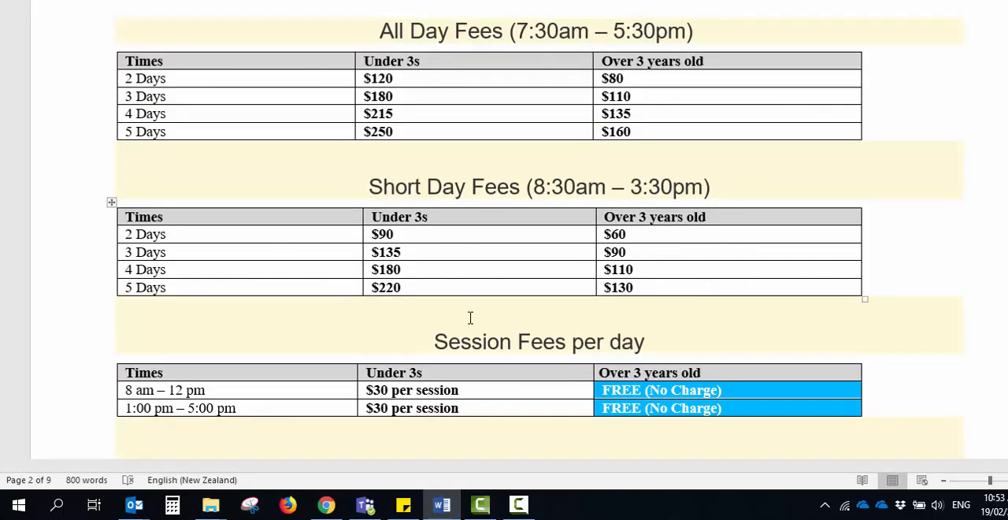
Return to the JuniorLogs portal in Chrome and open the Fees Table list with the navigation collapsed
{"action": "left_click", "coordinate": [345, 510]}
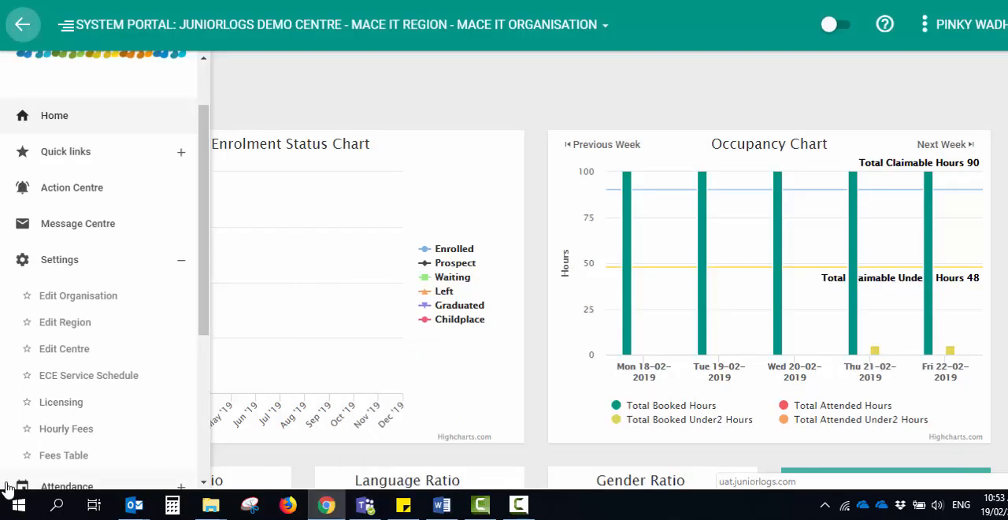
{"action": "left_click", "coordinate": [64, 456]}
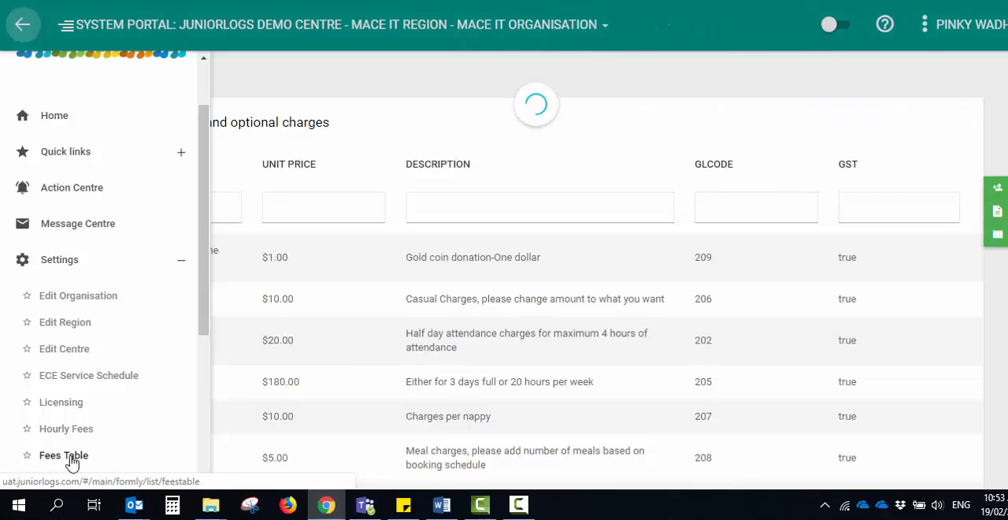
{"action": "left_click", "coordinate": [22, 24]}
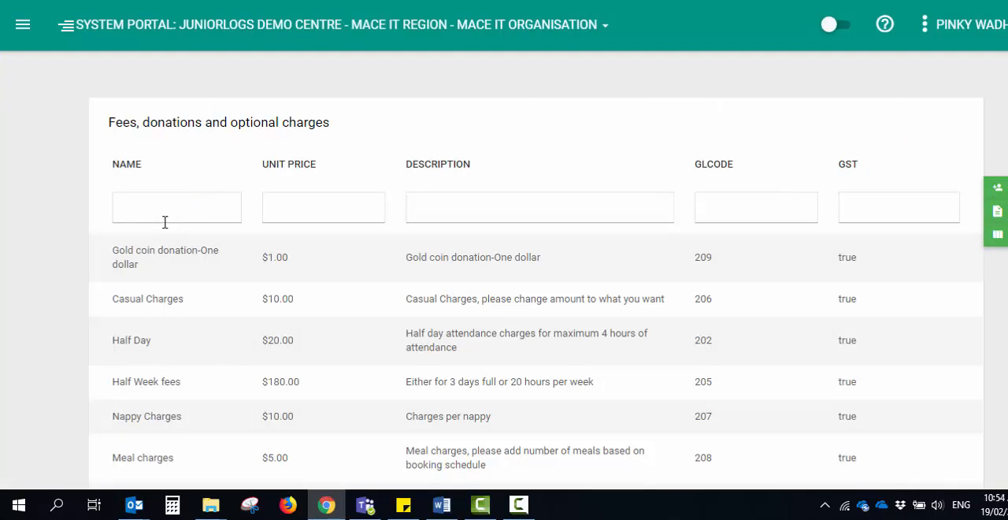
Start a new fees table record and name it "Short days - 2 days - Under 3s"
{"action": "left_click", "coordinate": [999, 194]}
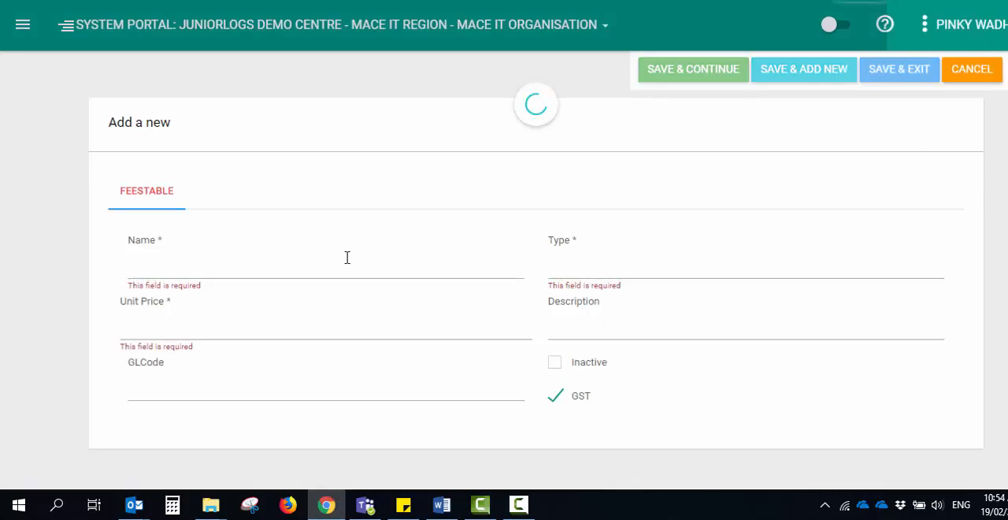
{"action": "left_click", "coordinate": [171, 263]}
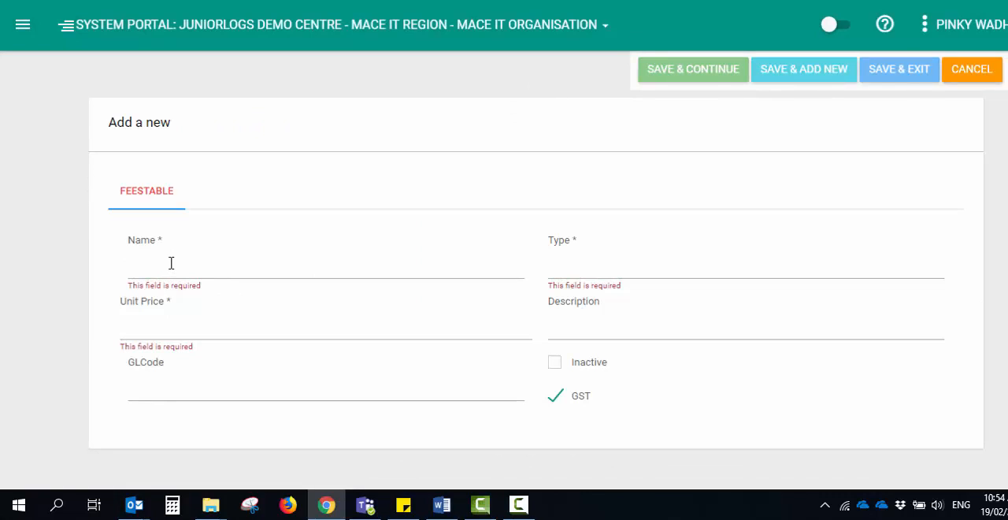
{"action": "type", "text": "Short days - 2 dYS -"}
{"action": "key", "text": "BackSpace"}
{"action": "key", "text": "BackSpace"}
{"action": "key", "text": "BackSpace"}
{"action": "key", "text": "BackSpace"}
{"action": "key", "text": "BackSpace"}
{"action": "type", "text": "ays - Under 3s"}
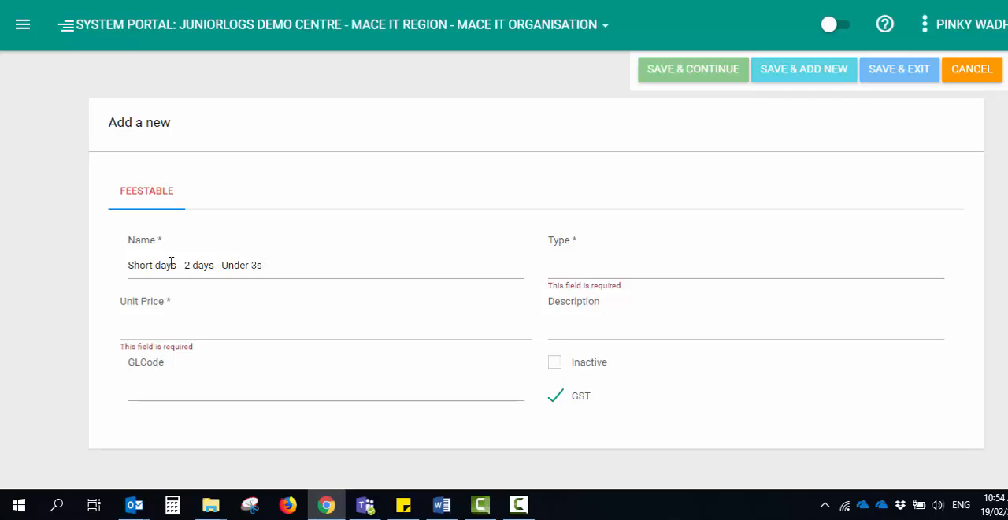
Set the Under 3s record's type to Fee and its unit price to 90
{"action": "left_click", "coordinate": [619, 267]}
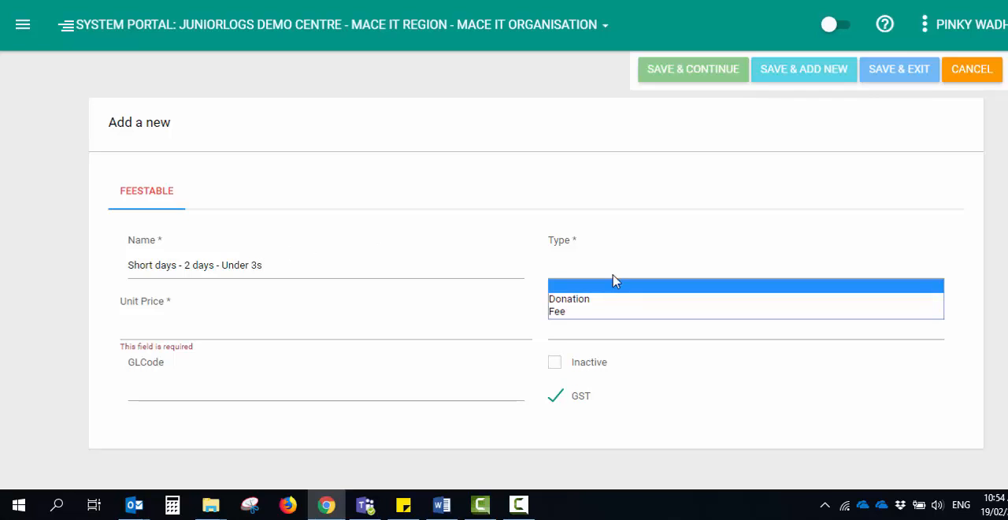
{"action": "left_click", "coordinate": [590, 311]}
{"action": "left_click", "coordinate": [213, 332]}
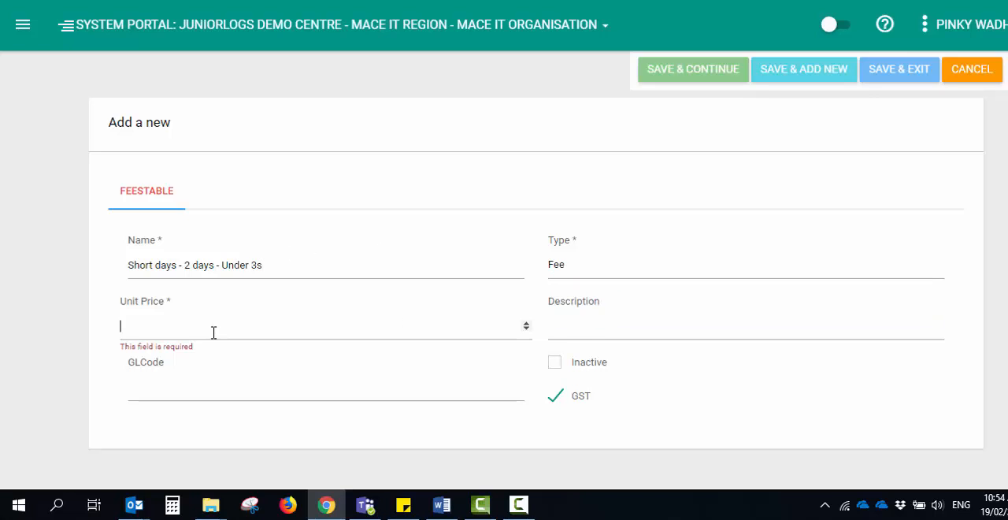
{"action": "type", "text": "90"}
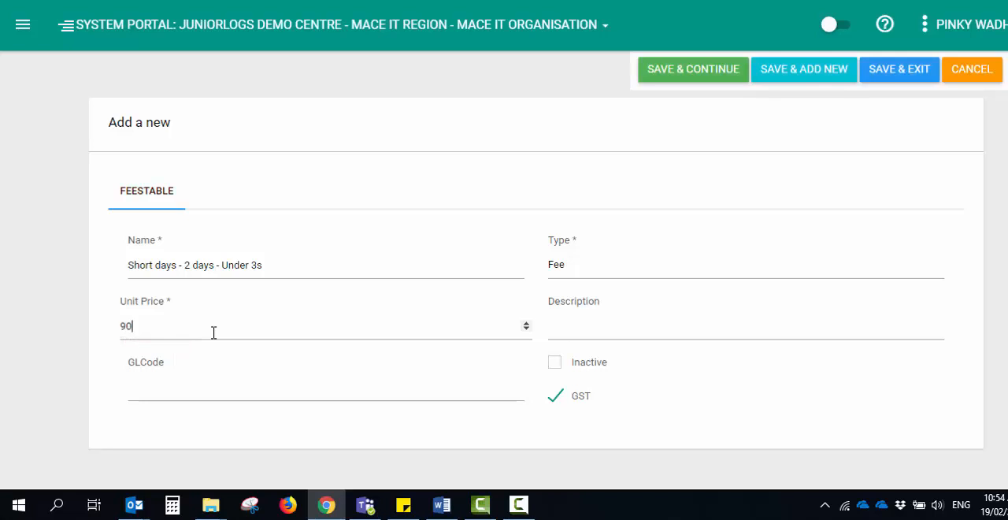
Copy the Under 3s record's name into its description, then save it and start another new record
{"action": "left_click", "coordinate": [569, 329]}
{"action": "left_click_drag", "start_coordinate": [263, 265], "coordinate": [110, 276]}
{"action": "key", "text": "ctrl+c"}
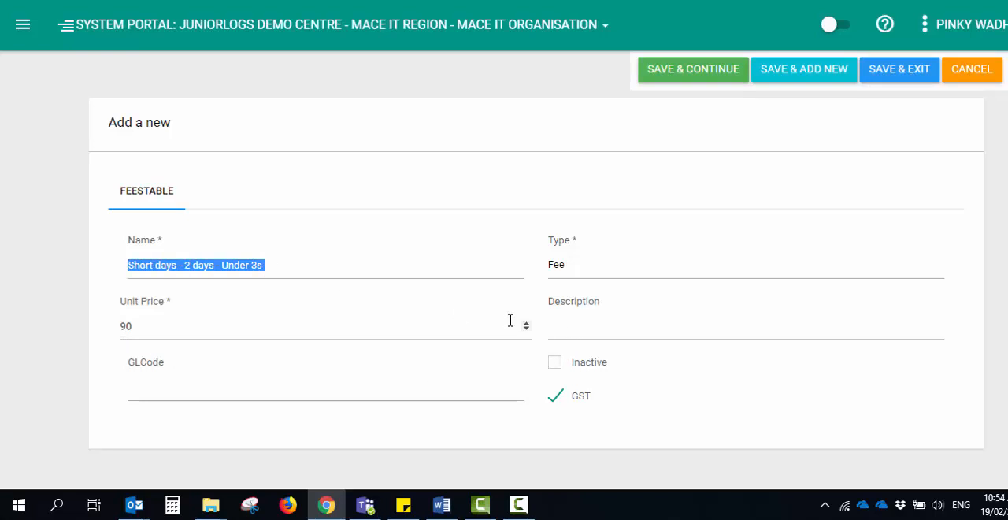
{"action": "left_click", "coordinate": [558, 326]}
{"action": "key", "text": "ctrl+v"}
{"action": "left_click", "coordinate": [168, 390]}
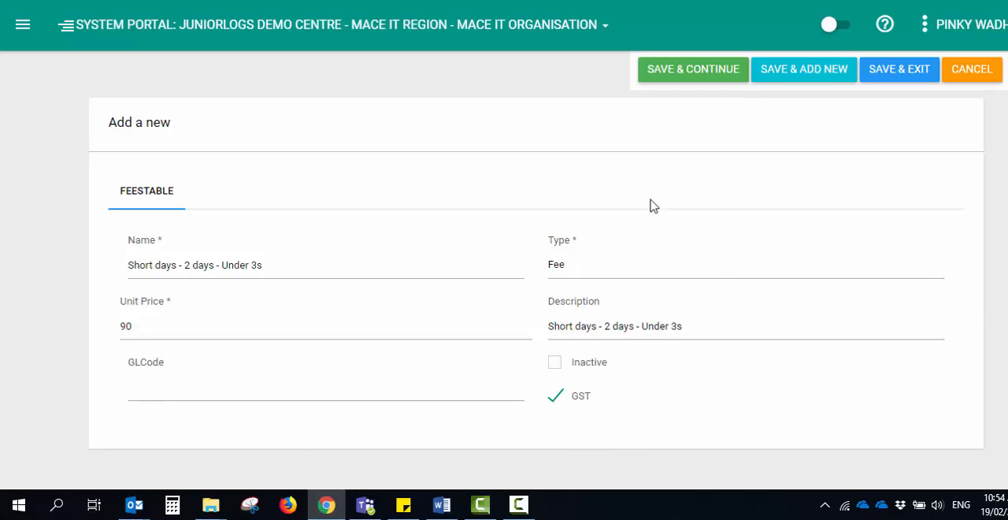
{"action": "left_click", "coordinate": [792, 82]}
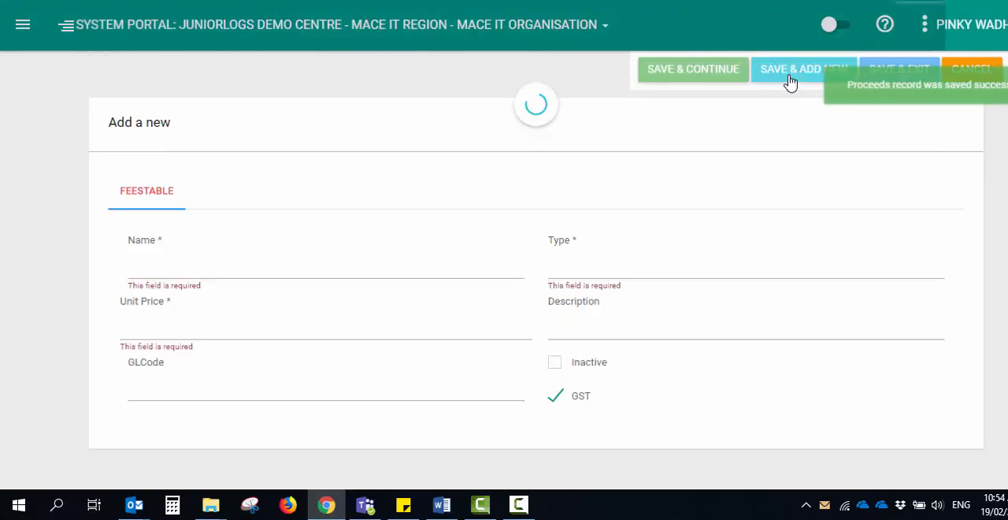
Paste the copied name into the new record and change it to "Short days - 2 days - Over 3s"
{"action": "key", "text": "ctrl+v"}
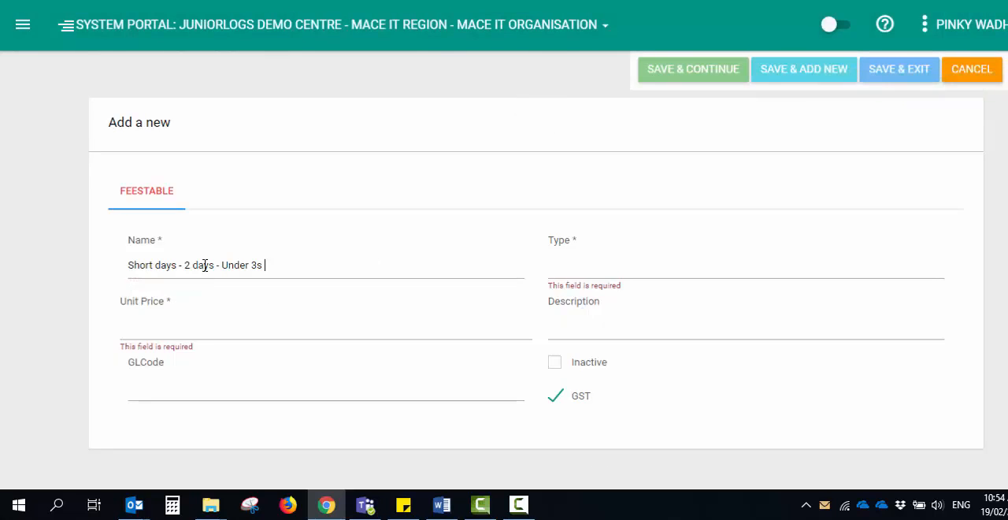
{"action": "left_click_drag", "start_coordinate": [223, 265], "coordinate": [246, 263]}
{"action": "key", "text": "BackSpace"}
{"action": "type", "text": "Pve"}
{"action": "key", "text": "BackSpace"}
{"action": "key", "text": "BackSpace"}
{"action": "key", "text": "BackSpace"}
{"action": "type", "text": "Ove"}
Set the Over 3s record's type to Fee and its unit price to 90
{"action": "left_click", "coordinate": [562, 272]}
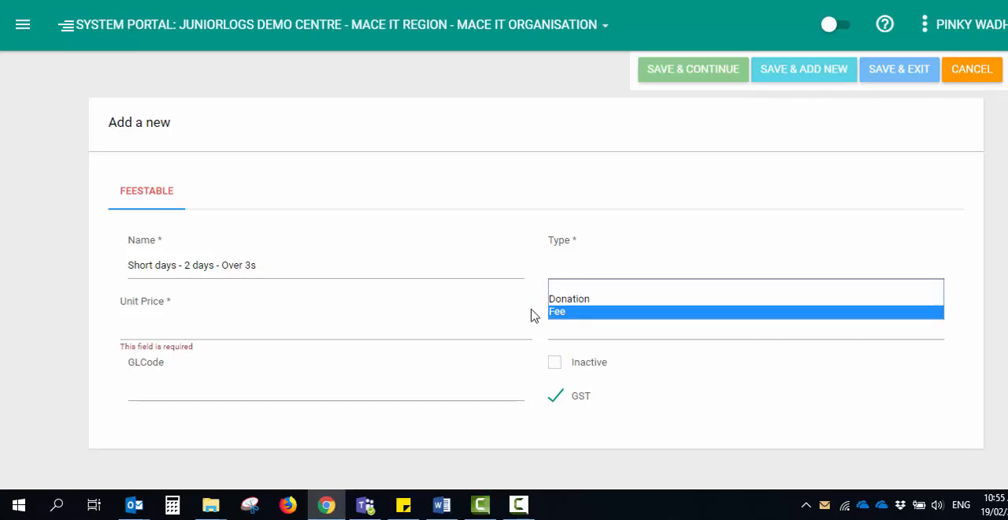
{"action": "left_click", "coordinate": [561, 312]}
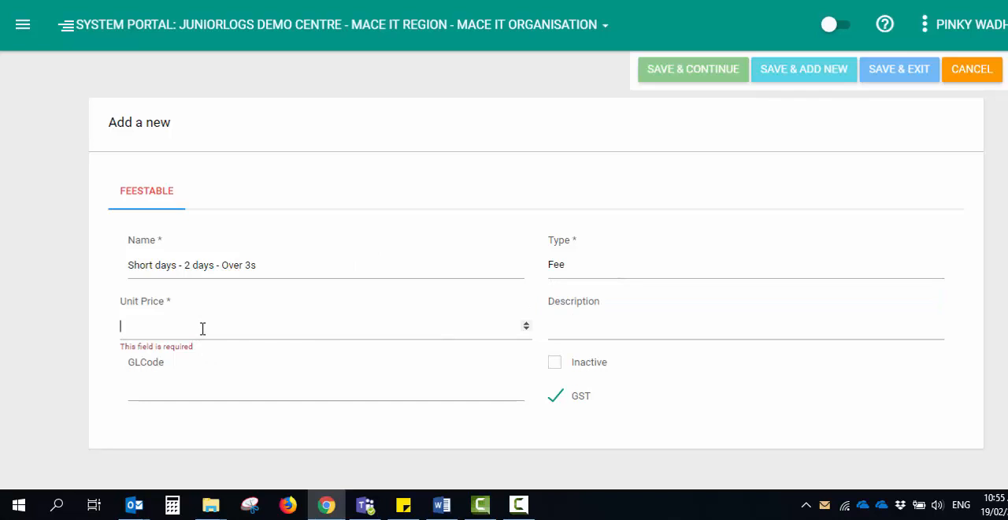
{"action": "type", "text": "90"}
Copy the Over 3s record's name into its description and save the record
{"action": "left_click", "coordinate": [617, 325]}
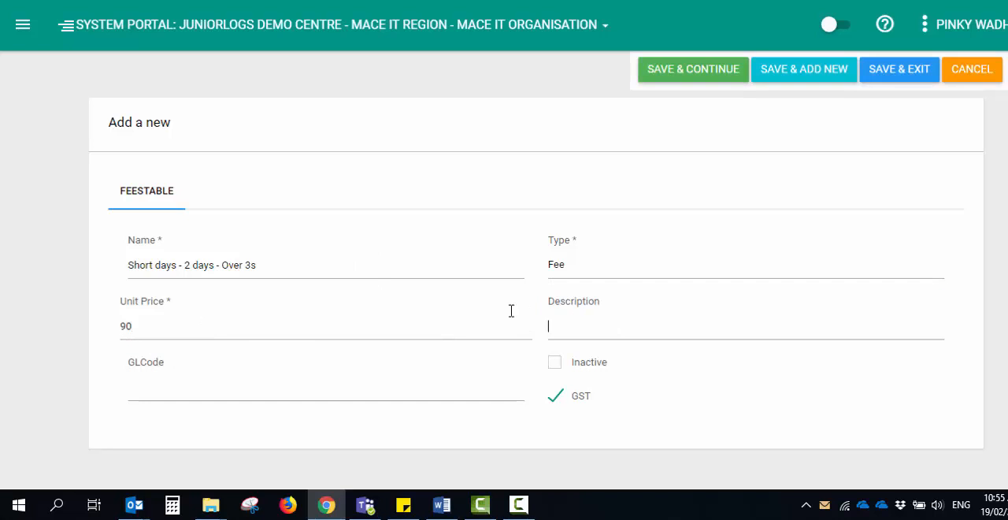
{"action": "left_click_drag", "start_coordinate": [263, 271], "coordinate": [115, 276]}
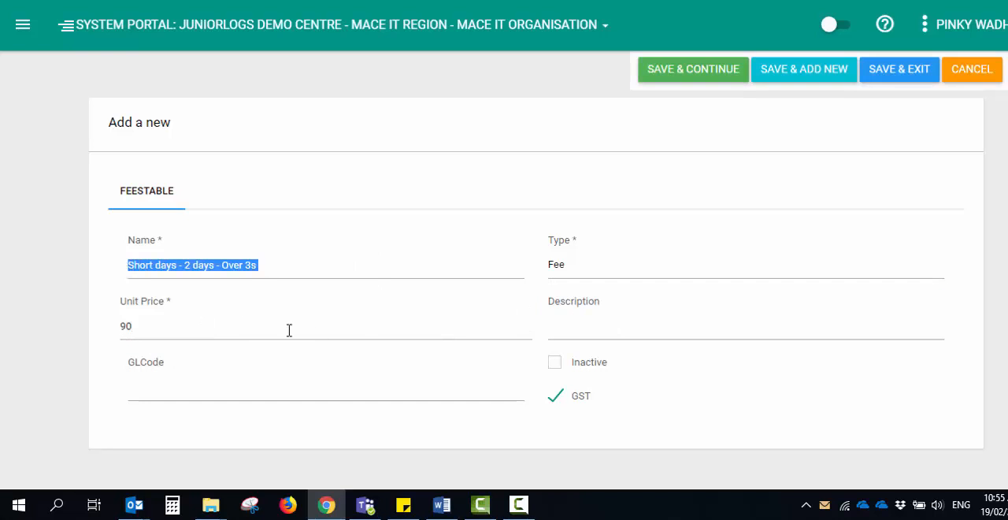
{"action": "key", "text": "ctrl+c"}
{"action": "left_click", "coordinate": [571, 330]}
{"action": "key", "text": "ctrl+v"}
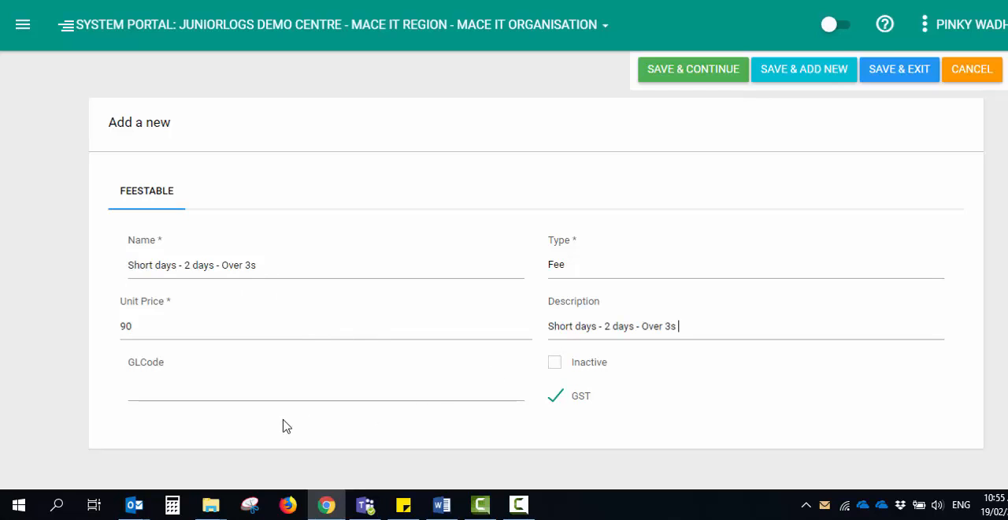
{"action": "left_click", "coordinate": [711, 84]}
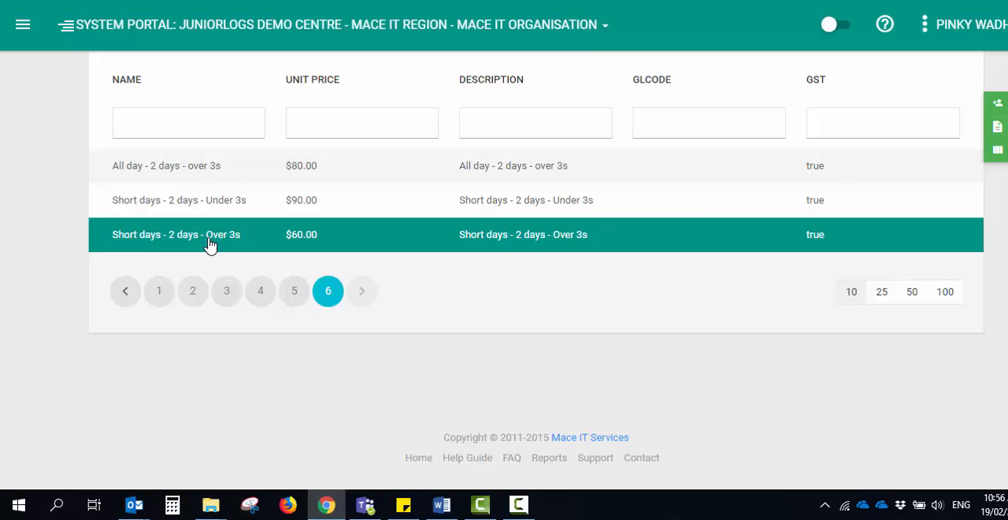
Open the Hourly Fees settings page and look over its fee setup fields
{"action": "left_click", "coordinate": [22, 24]}
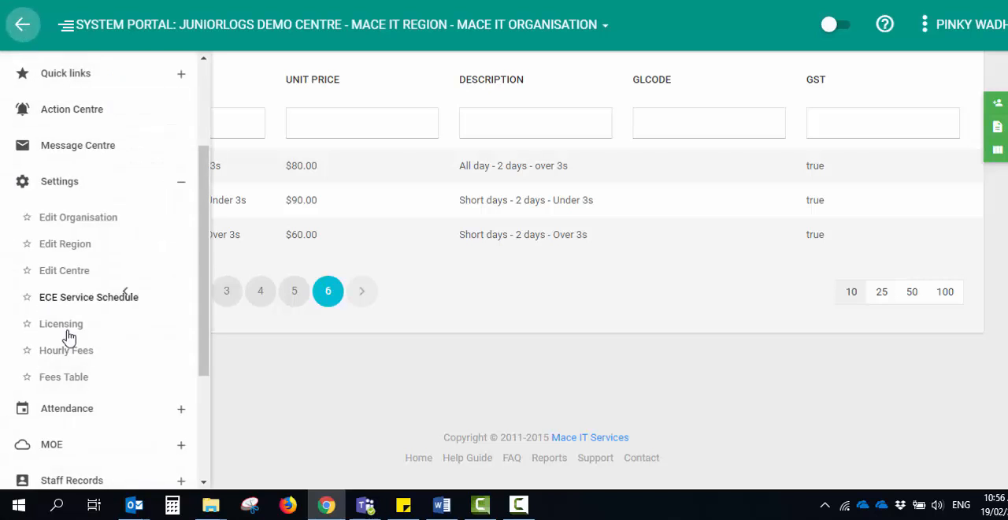
{"action": "left_click", "coordinate": [61, 353]}
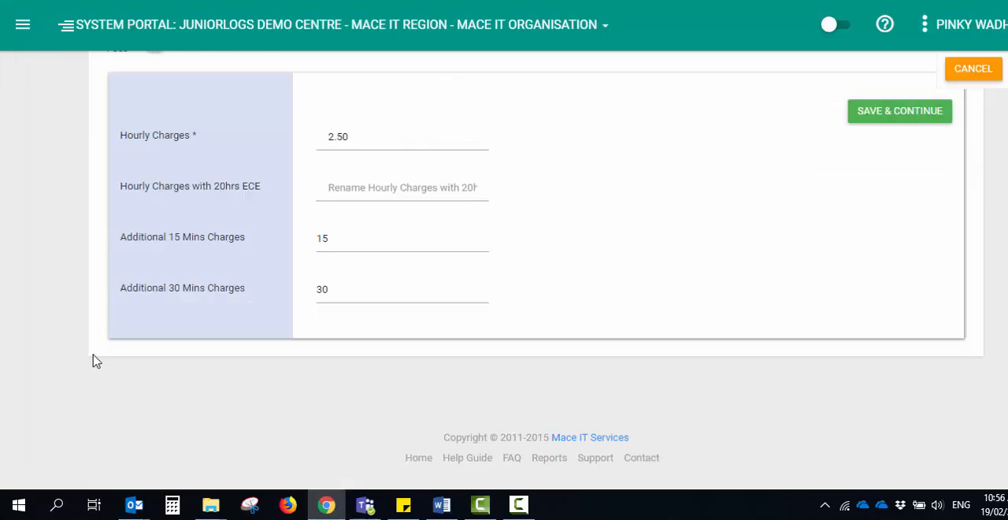
{"action": "scroll", "coordinate": [472, 367], "scroll_direction": "up", "scroll_amount": 4}
{"action": "scroll", "coordinate": [430, 189], "scroll_direction": "down", "scroll_amount": 2}
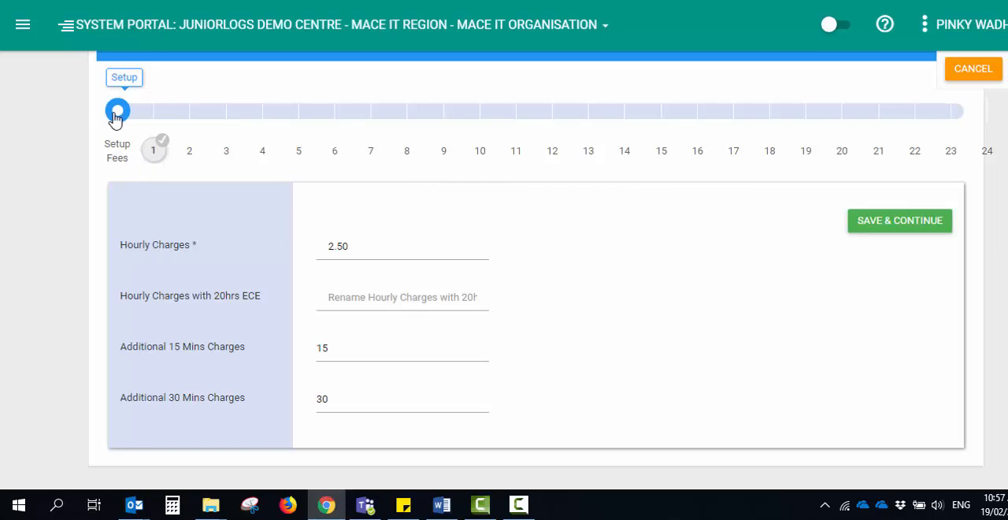
Label the hourly charge "Hourly Charges" and the 20hrs ECE charge "Hourly charges with 20hrs subsidised"
{"action": "type", "text": "Hourl"}
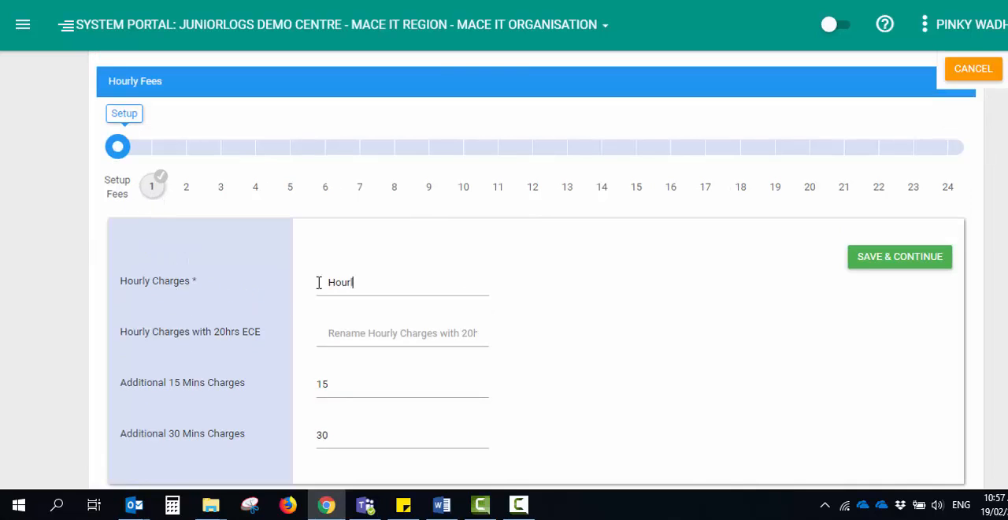
{"action": "type", "text": "y Charges"}
{"action": "key", "text": "Tab"}
{"action": "type", "text": "Hour"}
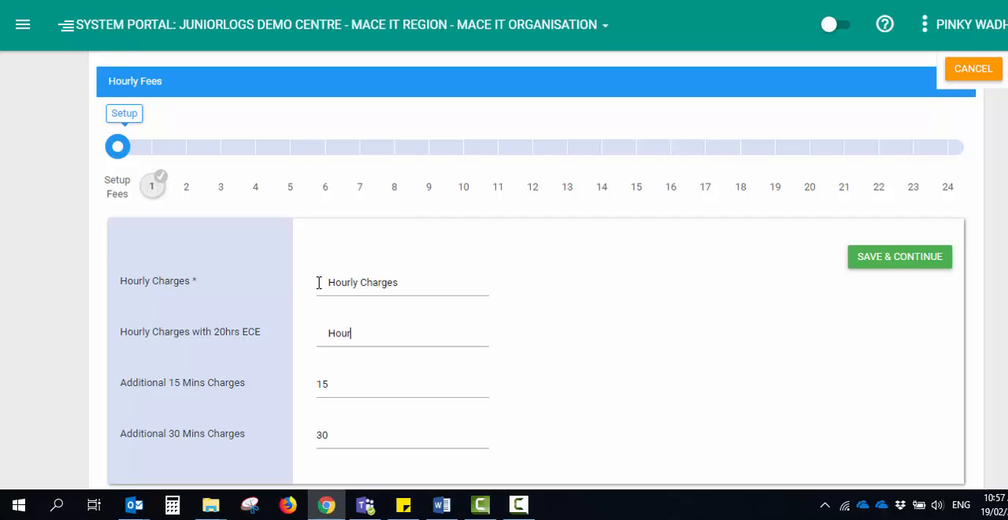
{"action": "type", "text": "ly charges with 20hrs sub"}
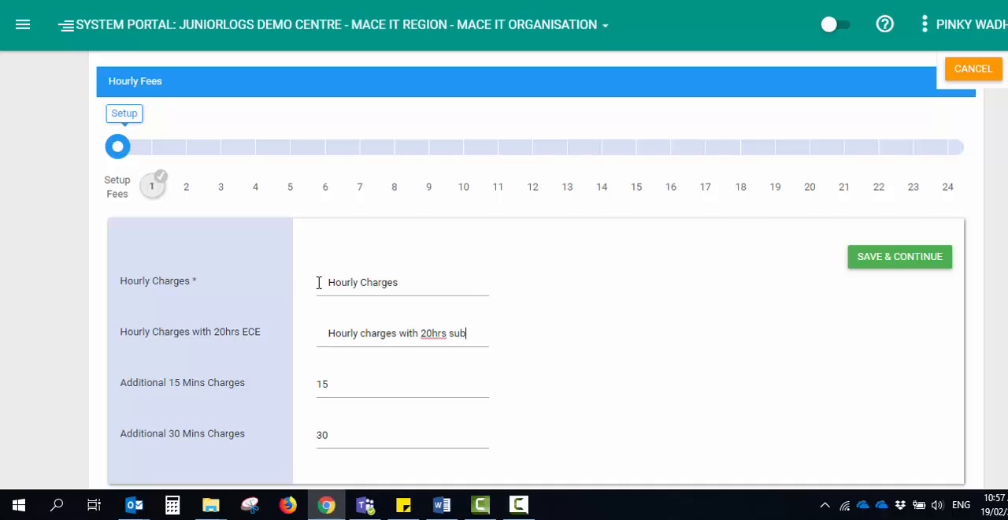
{"action": "type", "text": "sidised"}
{"action": "key", "text": "Tab"}
Review the hourly fee setup fields and highlight the Additional 15 Mins Charges value
{"action": "left_click", "coordinate": [379, 336]}
{"action": "scroll", "coordinate": [376, 340], "scroll_direction": "down", "scroll_amount": 2}
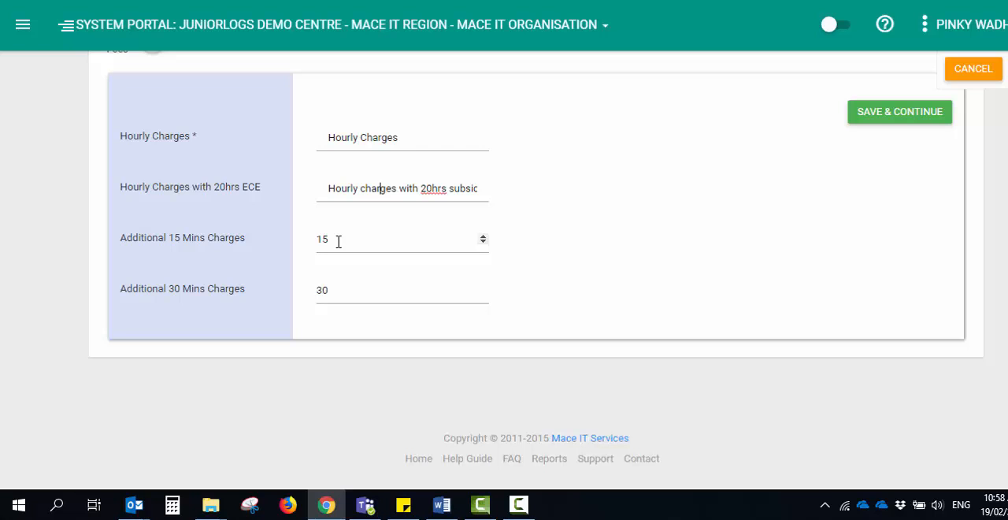
{"action": "scroll", "coordinate": [339, 326], "scroll_direction": "up", "scroll_amount": 2}
{"action": "left_click_drag", "start_coordinate": [337, 384], "coordinate": [311, 397]}
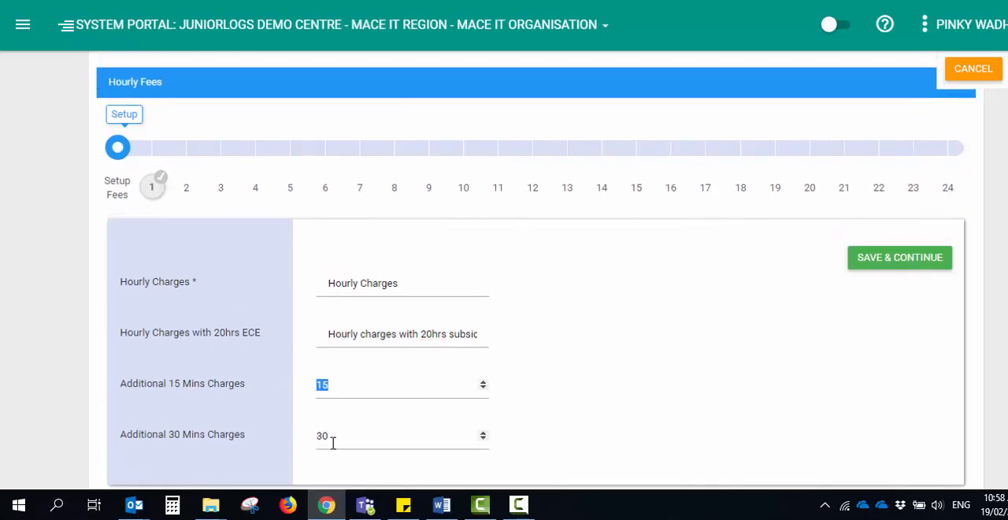
Switch to the Word fee document and highlight "Session Fees" in the heading above the session table
{"action": "left_click", "coordinate": [442, 504]}
{"action": "left_click", "coordinate": [422, 440]}
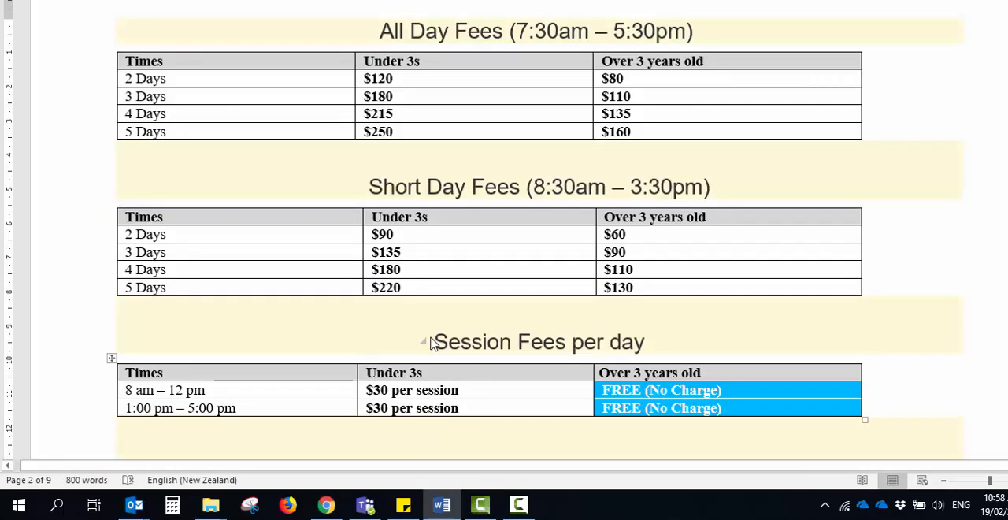
{"action": "left_click_drag", "start_coordinate": [433, 341], "coordinate": [572, 341]}
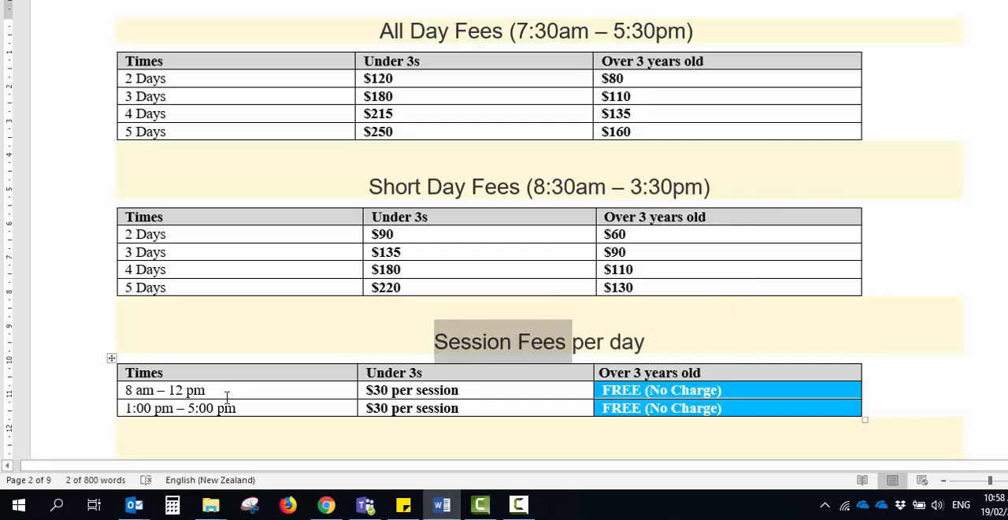
Highlight the 8 am – 12 pm session in the fee document, check its Under 3s fee, and return to the portal
{"action": "left_click_drag", "start_coordinate": [225, 391], "coordinate": [123, 391]}
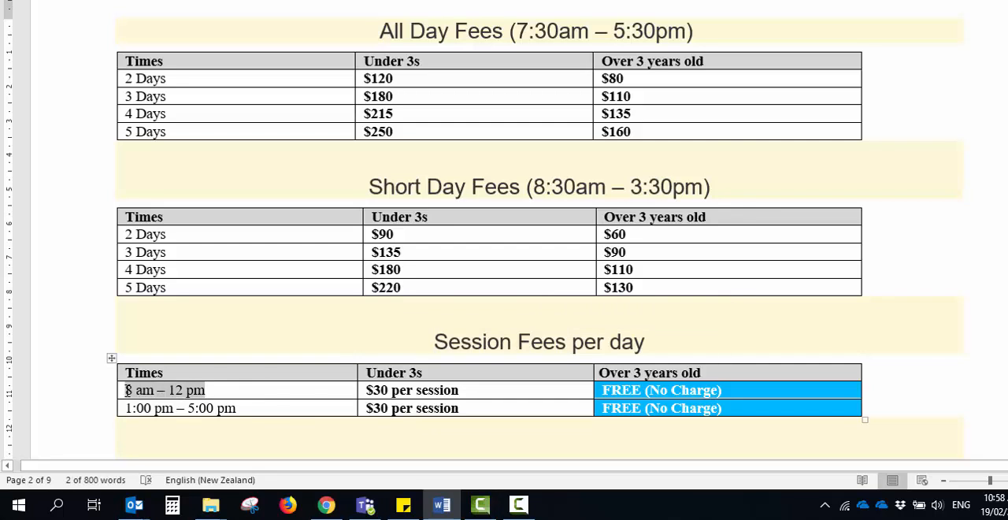
{"action": "left_click", "coordinate": [407, 390]}
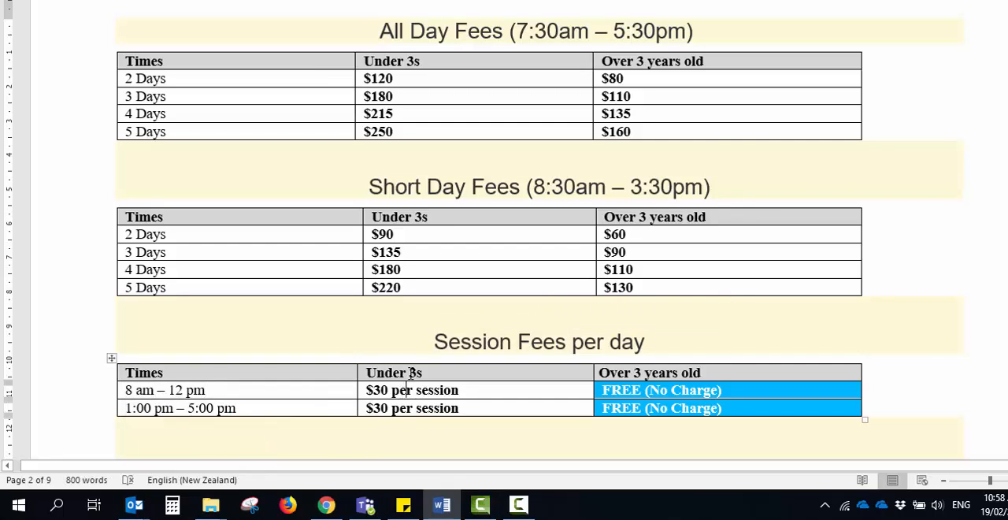
{"action": "key", "text": "alt+Tab"}
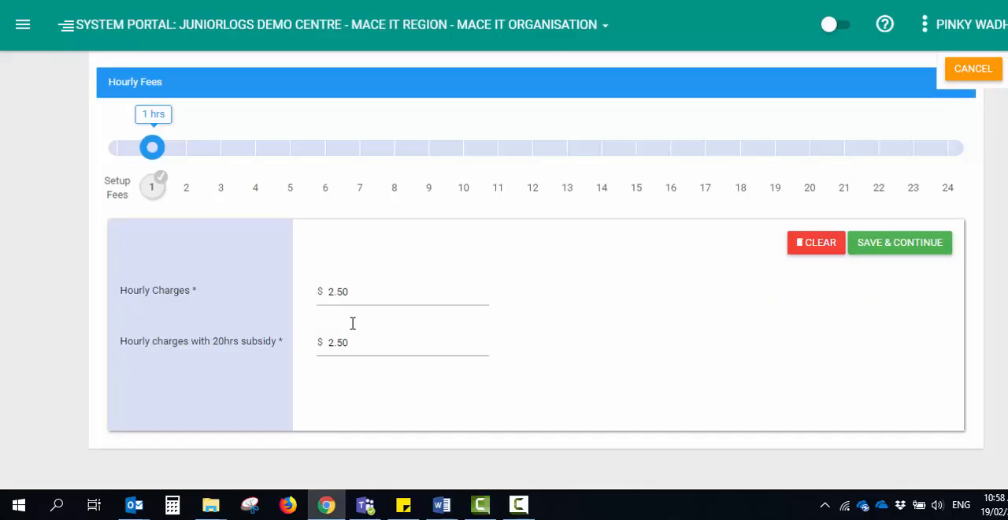
Set the 1-hour fee to $7.5 hourly charges and $0 with the 20hrs subsidy, and save it
{"action": "left_click_drag", "start_coordinate": [360, 288], "coordinate": [309, 291]}
{"action": "type", "text": "7"}
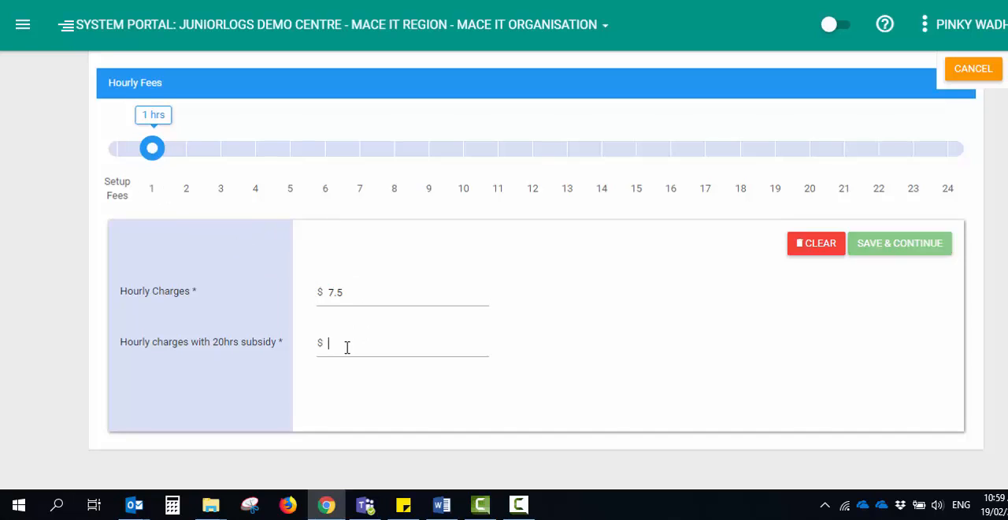
{"action": "type", "text": "0"}
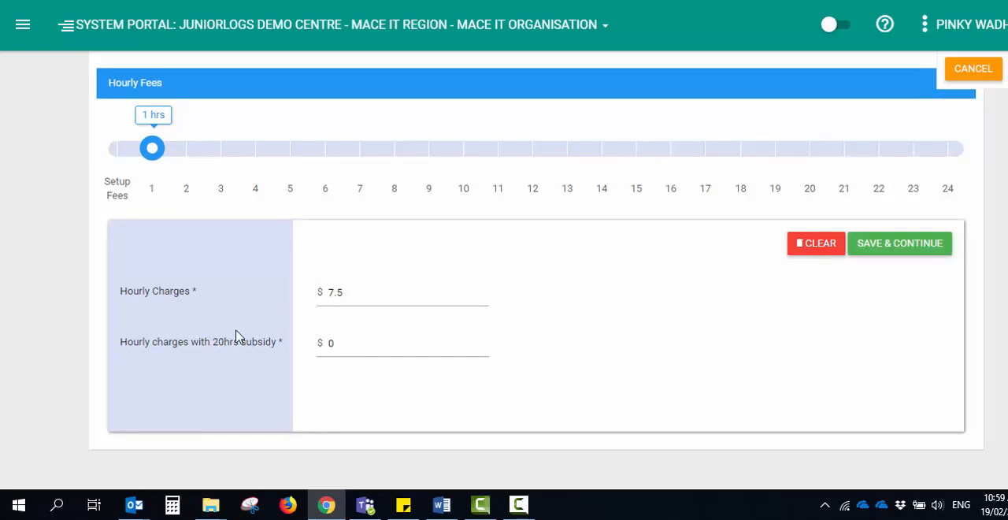
{"action": "left_click", "coordinate": [877, 252]}
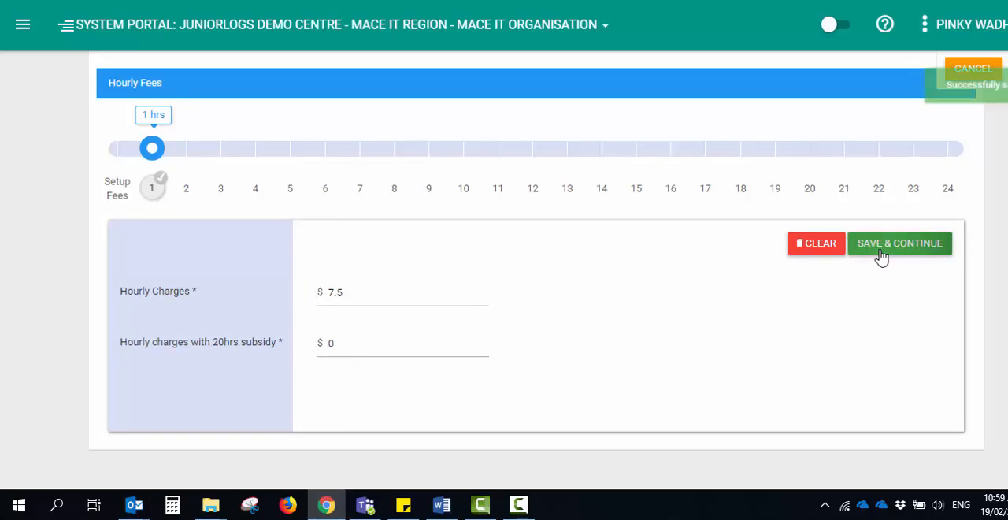
Set the 2-hour fee to $15 hourly charges and $0 with the 20hrs subsidy, and save it
{"action": "left_click", "coordinate": [190, 197]}
{"action": "type", "text": "15"}
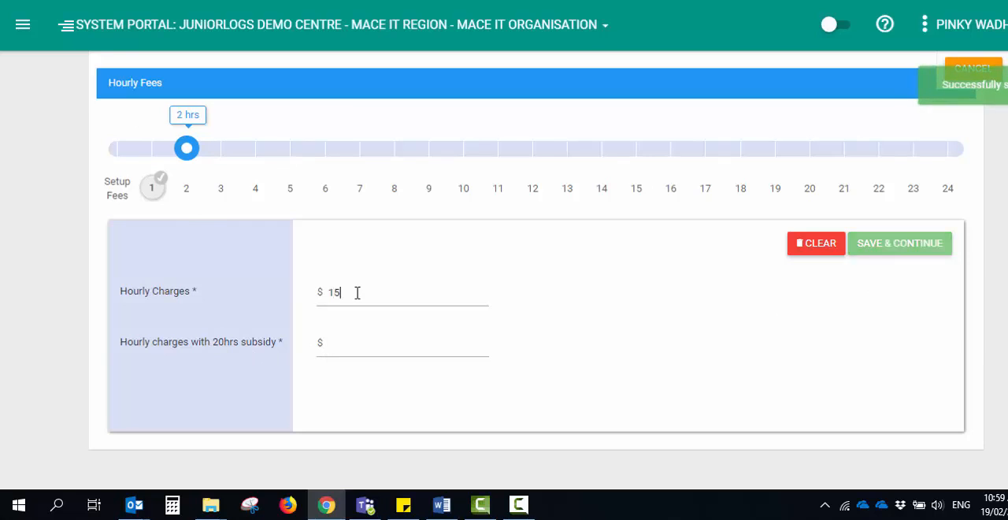
{"action": "left_click", "coordinate": [372, 337]}
{"action": "type", "text": "0"}
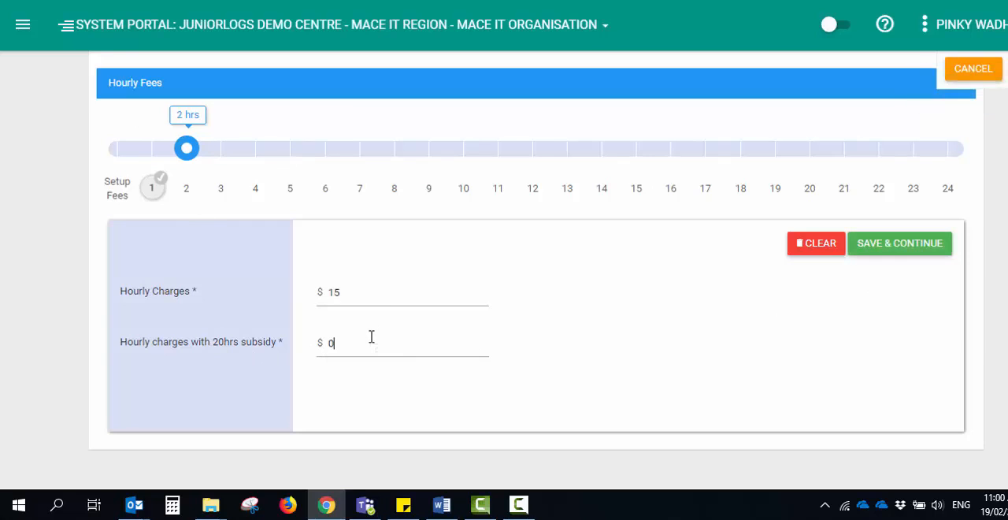
{"action": "left_click", "coordinate": [864, 254]}
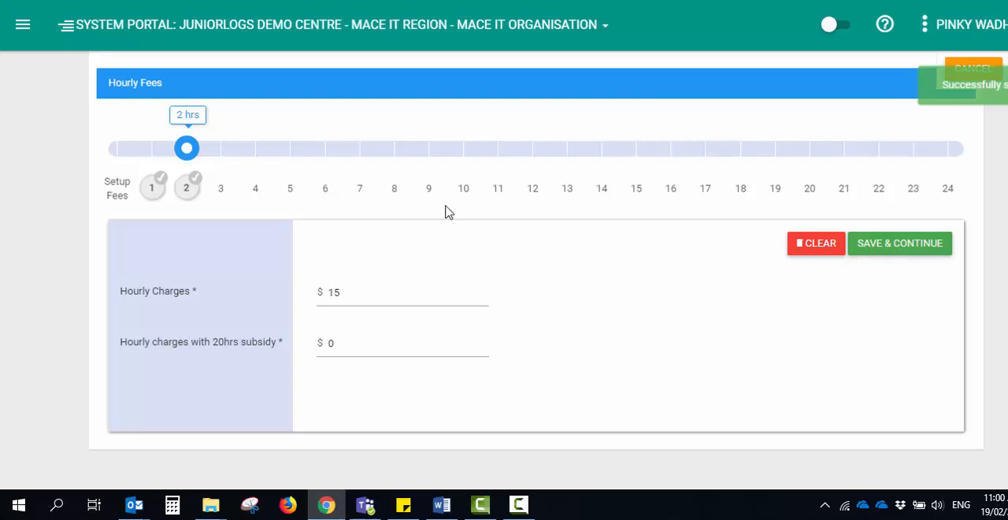
Set the 3-hour fee to $22.5 hourly charges and $0 with the 20hrs subsidy, and save it
{"action": "left_click", "coordinate": [224, 196]}
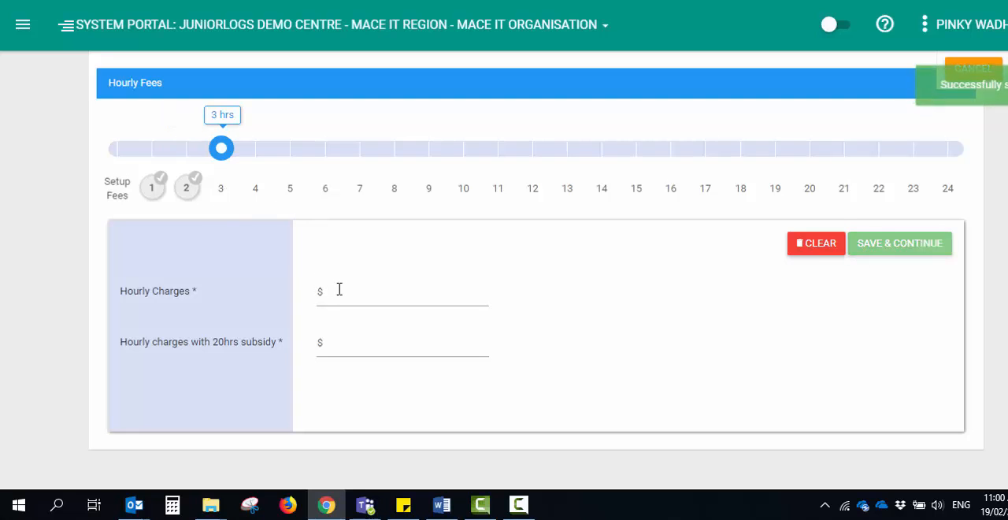
{"action": "type", "text": "22.5"}
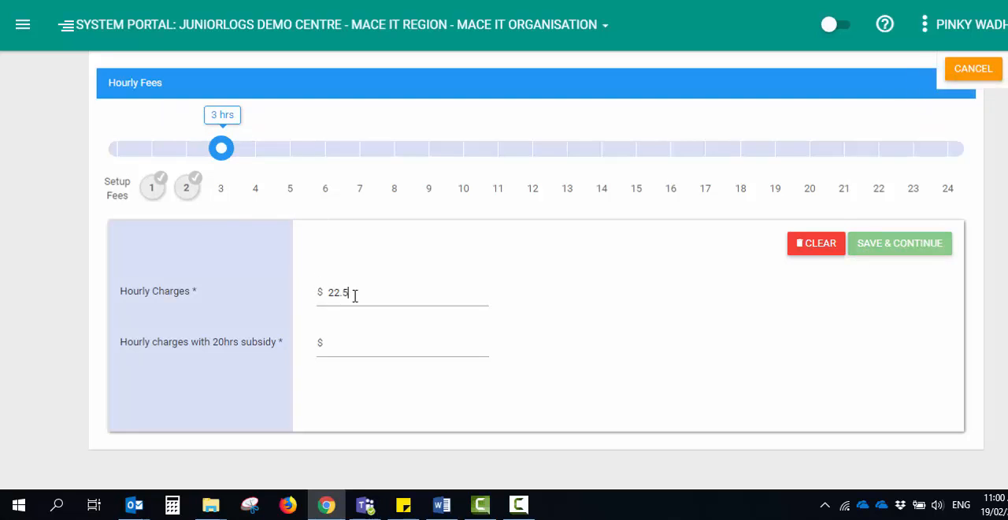
{"action": "left_click", "coordinate": [348, 344]}
{"action": "type", "text": "0"}
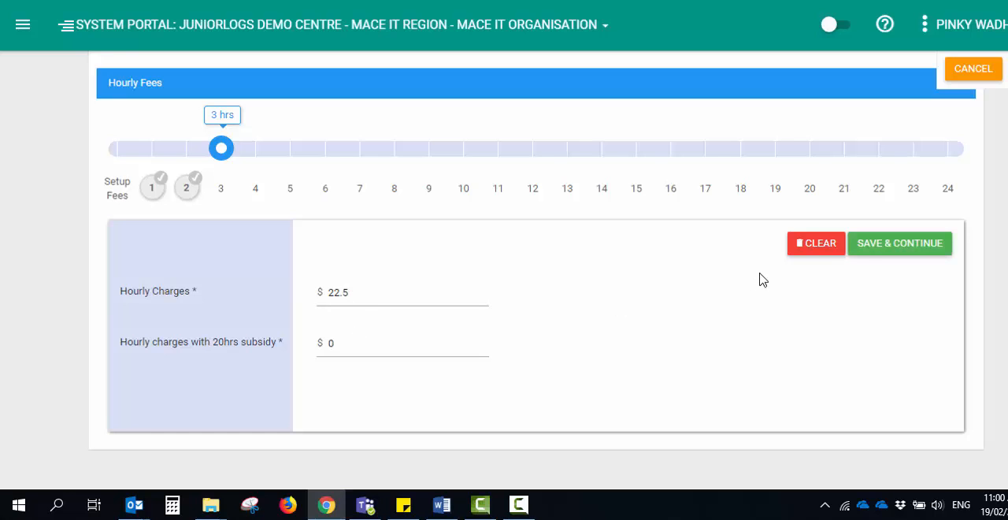
{"action": "left_click", "coordinate": [858, 252]}
Set the 4-hour fee to $30 hourly charges and $0 with the 20hrs subsidy, and save it
{"action": "left_click", "coordinate": [255, 189]}
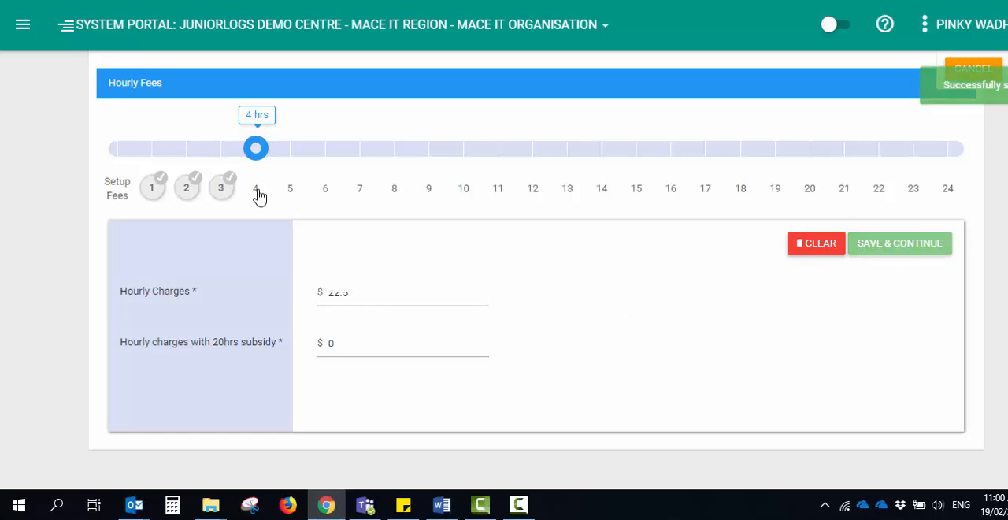
{"action": "left_click", "coordinate": [351, 296]}
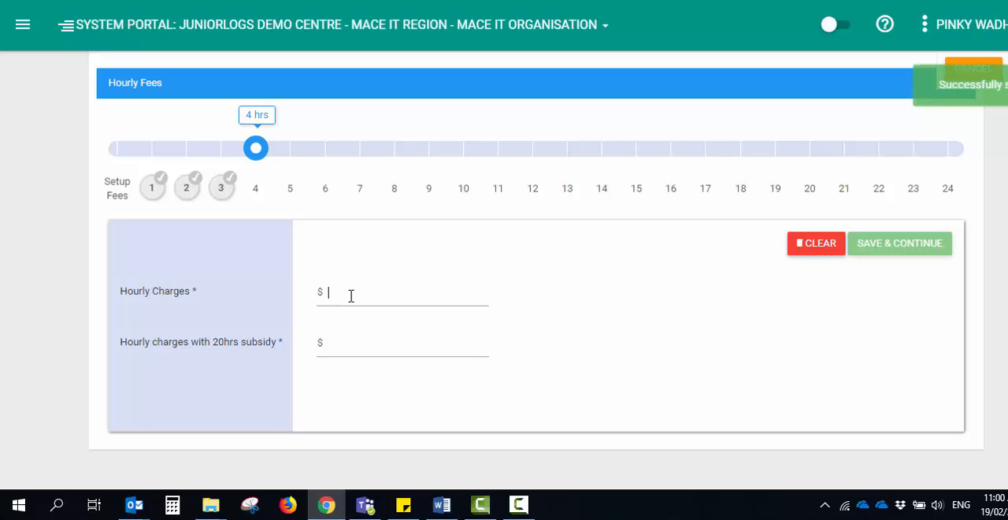
{"action": "type", "text": "30"}
{"action": "left_click", "coordinate": [374, 331]}
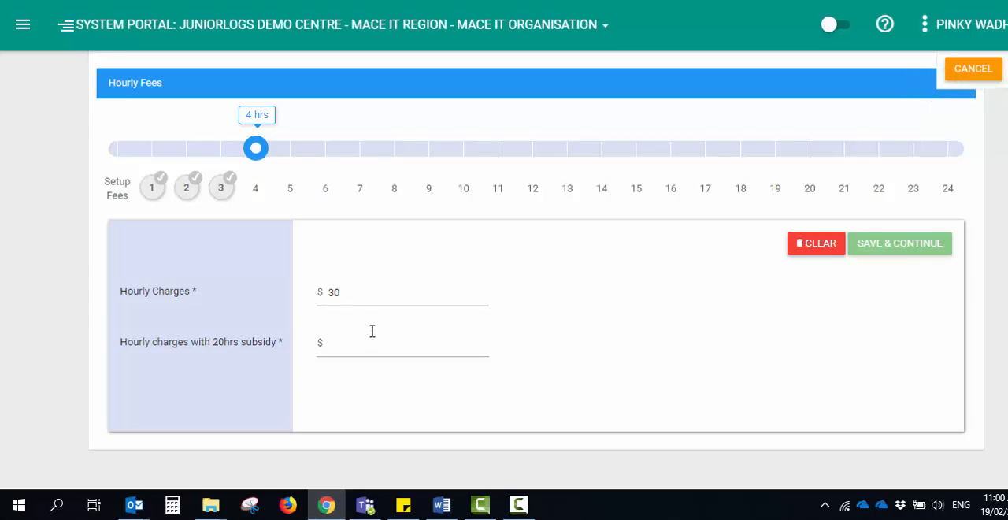
{"action": "type", "text": "0"}
{"action": "left_click", "coordinate": [881, 250]}
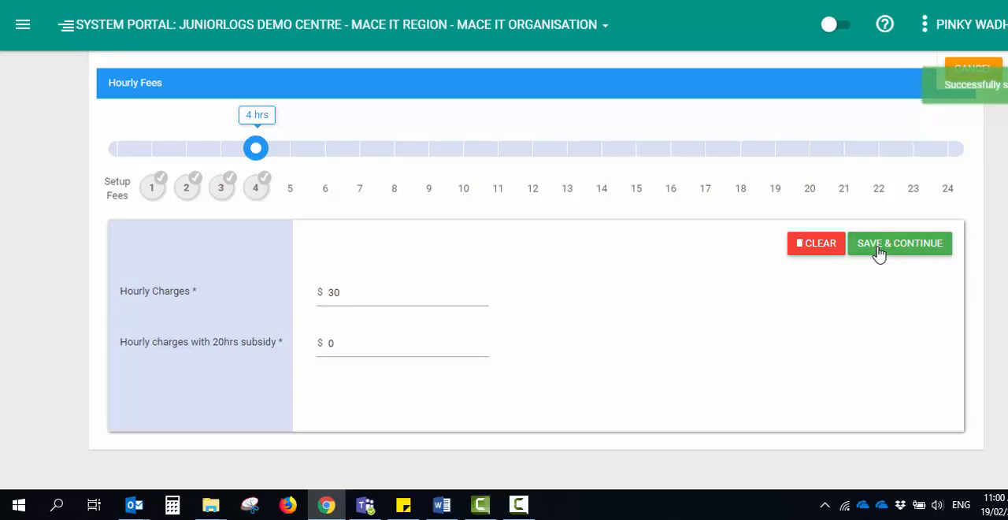
Recheck the 8 am – 12 pm session row in the Word fee document and switch back to the portal
{"action": "left_click", "coordinate": [446, 507]}
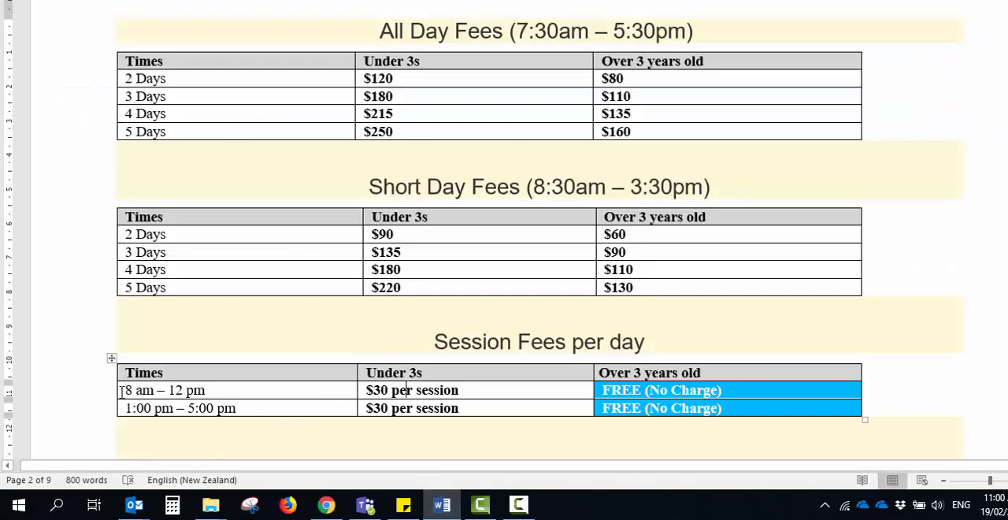
{"action": "left_click_drag", "start_coordinate": [121, 390], "coordinate": [208, 389]}
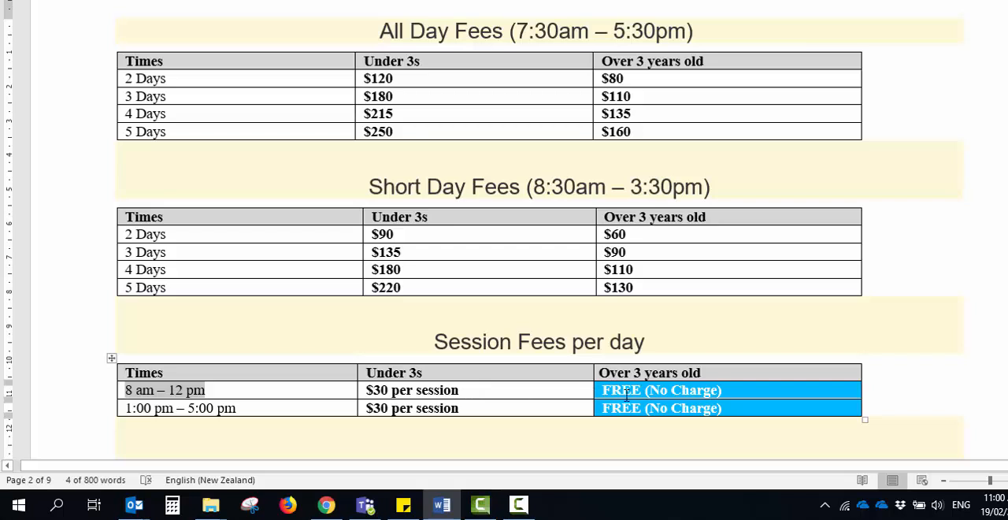
{"action": "key", "text": "alt+Tab"}
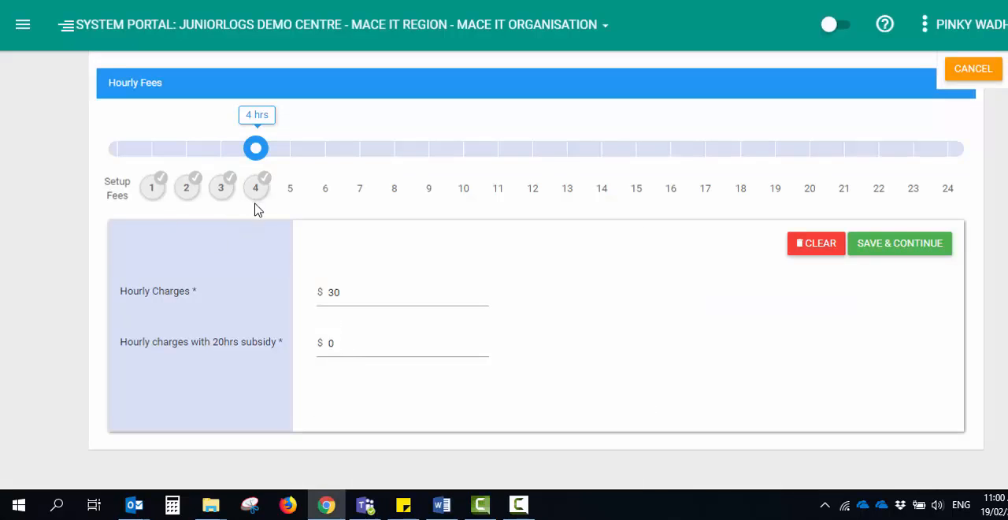
Leave the Hourly Fees page and open a child's record at its Accounts and Fees section
{"action": "left_click", "coordinate": [928, 234]}
{"action": "left_click", "coordinate": [21, 25]}
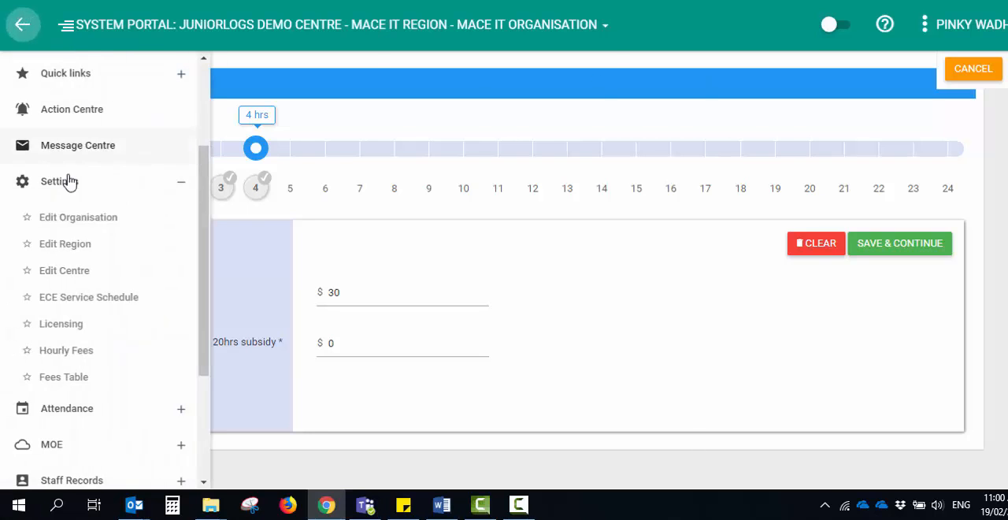
{"action": "left_click", "coordinate": [68, 145]}
{"action": "double_click", "coordinate": [158, 304]}
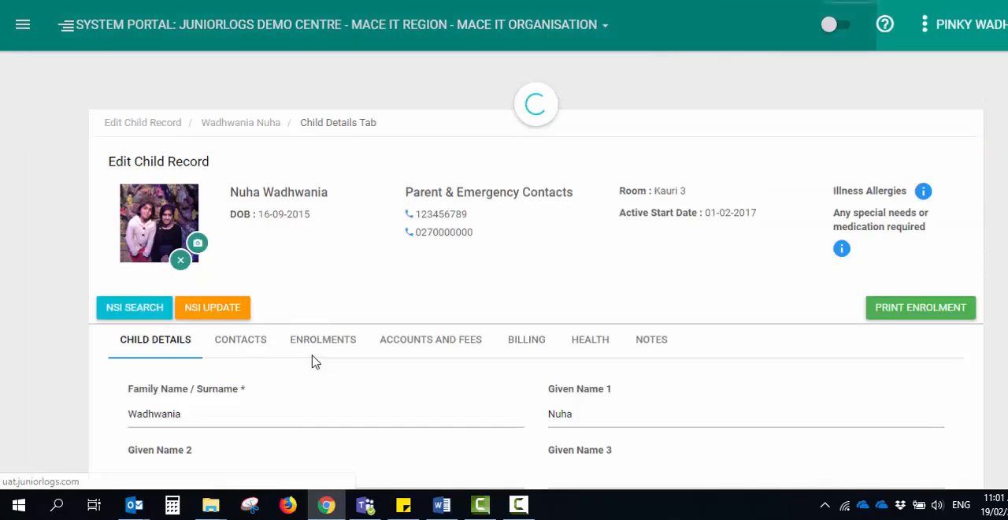
{"action": "left_click", "coordinate": [423, 340]}
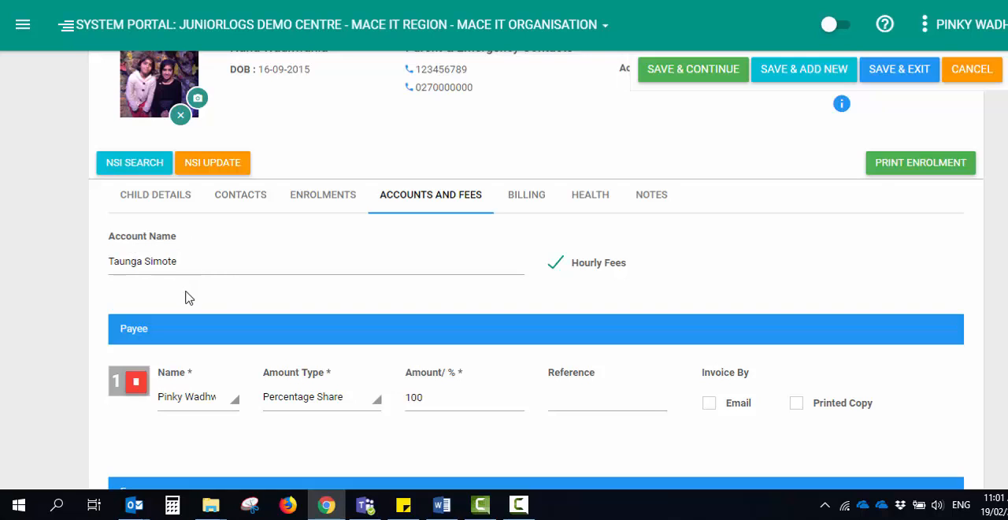
Review the child's payee details and turn on Email under Invoice By for the payee
{"action": "scroll", "coordinate": [187, 291], "scroll_direction": "down", "scroll_amount": 2}
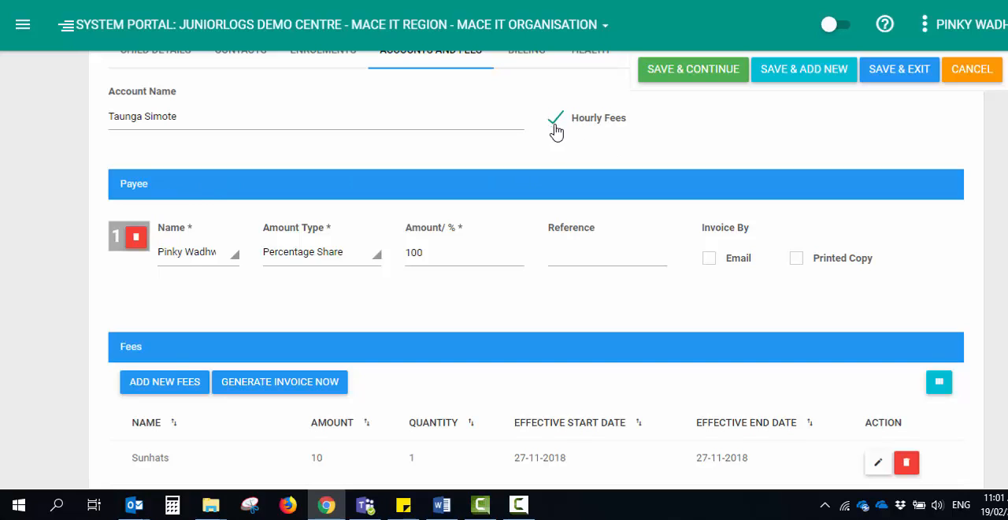
{"action": "left_click", "coordinate": [183, 260]}
{"action": "left_click", "coordinate": [190, 264]}
{"action": "left_click", "coordinate": [706, 262]}
{"action": "left_click", "coordinate": [796, 260]}
{"action": "left_click", "coordinate": [795, 263]}
Add a new fee to the child's account and choose "Short days - 2 days - Over 3s"
{"action": "scroll", "coordinate": [461, 318], "scroll_direction": "down", "scroll_amount": 2}
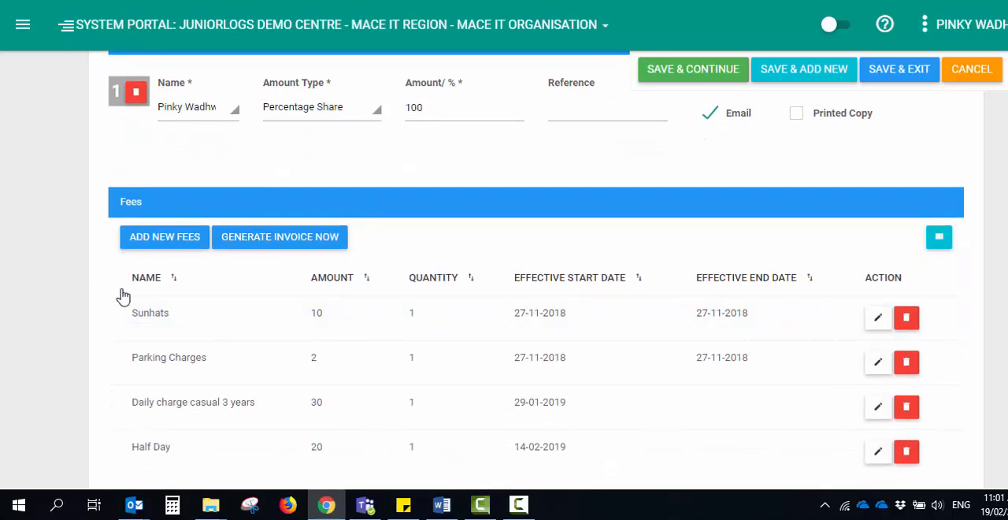
{"action": "scroll", "coordinate": [144, 331], "scroll_direction": "down", "scroll_amount": 2}
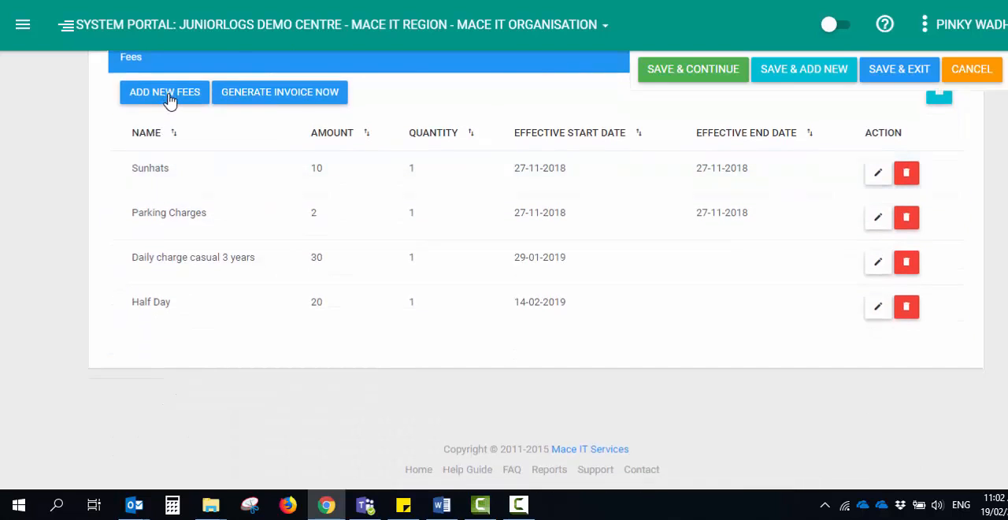
{"action": "left_click", "coordinate": [167, 93]}
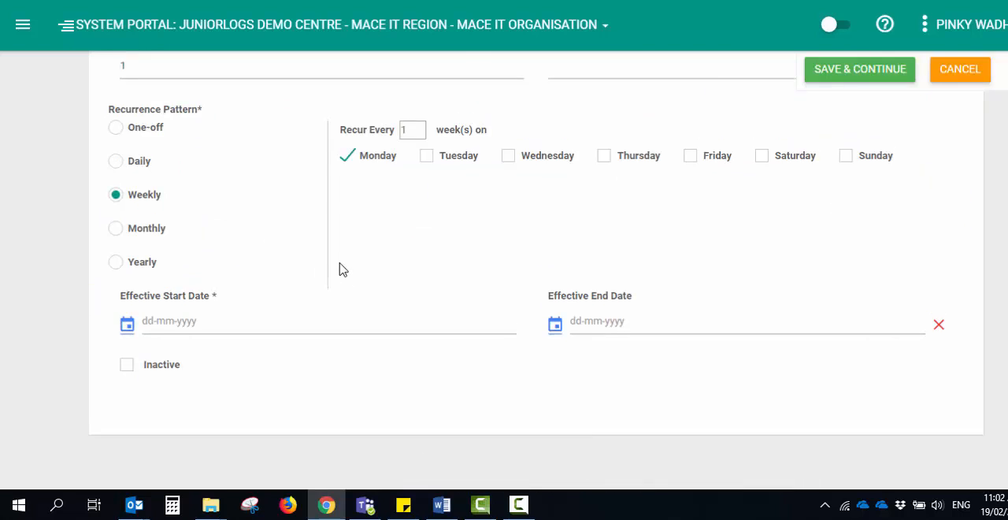
{"action": "scroll", "coordinate": [339, 270], "scroll_direction": "up", "scroll_amount": 6}
{"action": "left_click", "coordinate": [176, 339]}
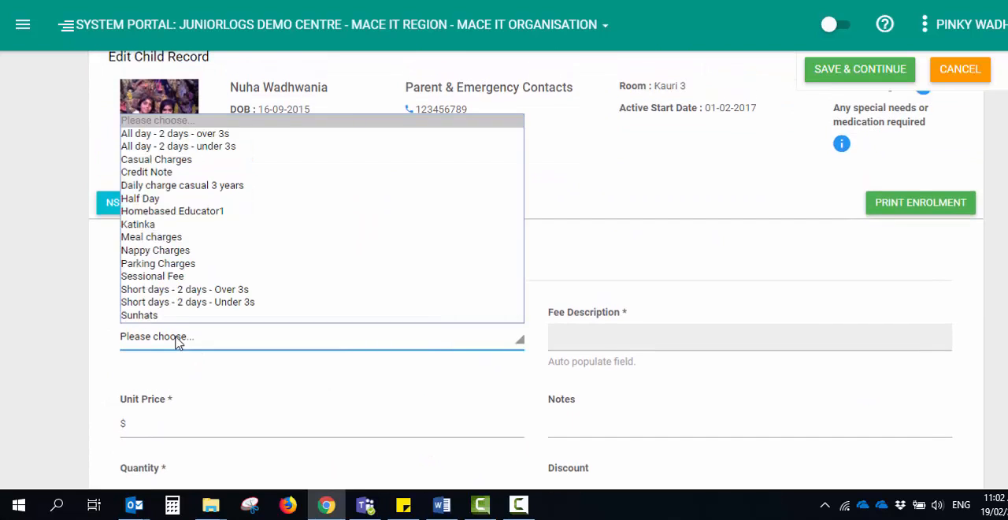
{"action": "left_click", "coordinate": [177, 291]}
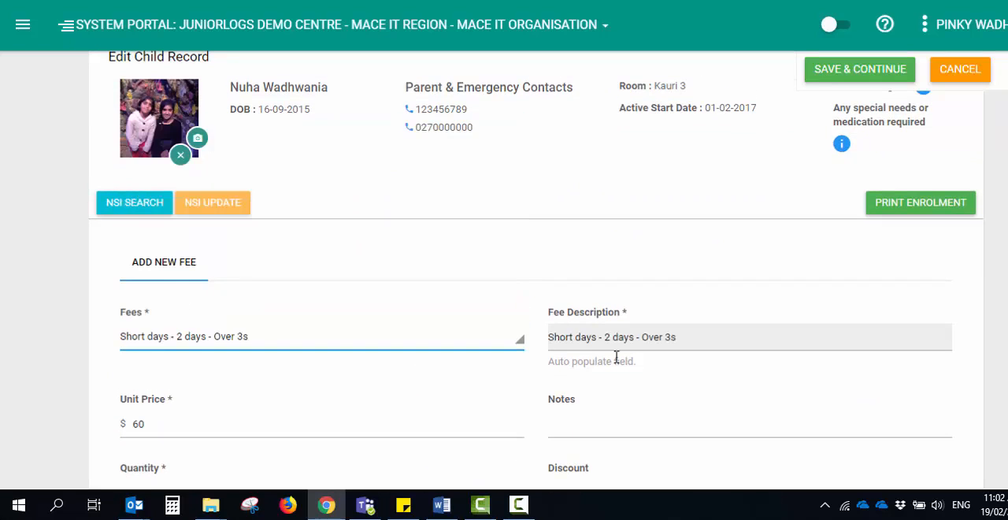
Set the new fee's effective start date to 25-02-2019, save it and check the child's fees list
{"action": "scroll", "coordinate": [431, 371], "scroll_direction": "down", "scroll_amount": 2}
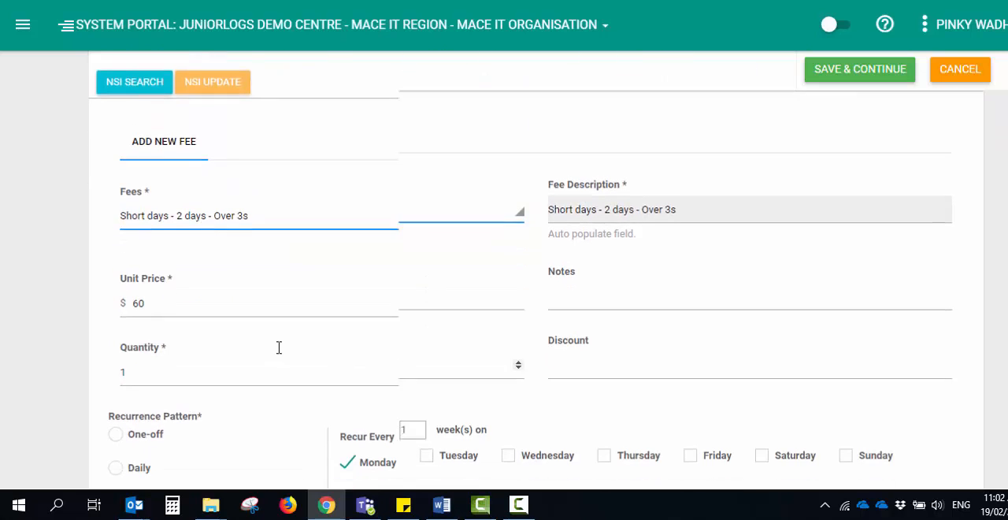
{"action": "left_click", "coordinate": [571, 285]}
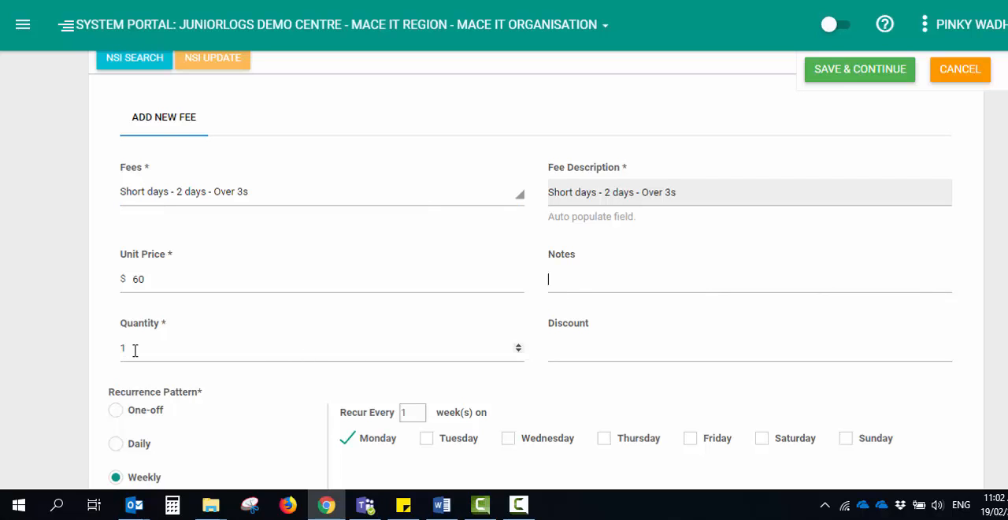
{"action": "left_click", "coordinate": [590, 352]}
{"action": "scroll", "coordinate": [280, 395], "scroll_direction": "down", "scroll_amount": 2}
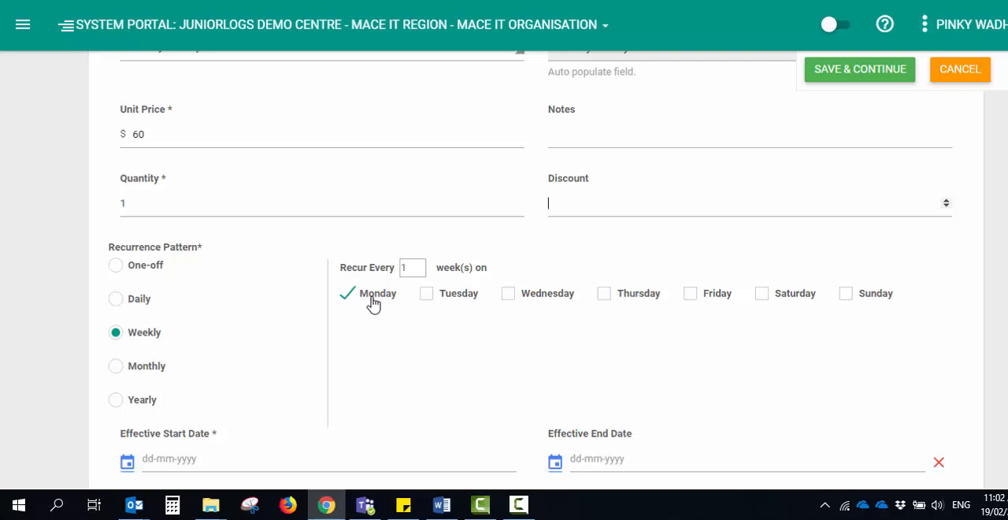
{"action": "scroll", "coordinate": [315, 329], "scroll_direction": "down", "scroll_amount": 2}
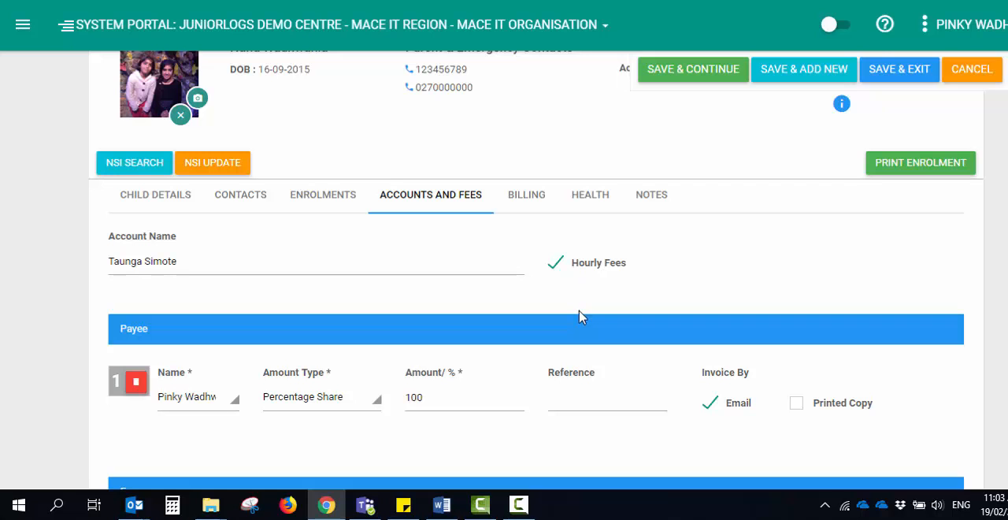
{"action": "scroll", "coordinate": [579, 316], "scroll_direction": "down", "scroll_amount": 5}
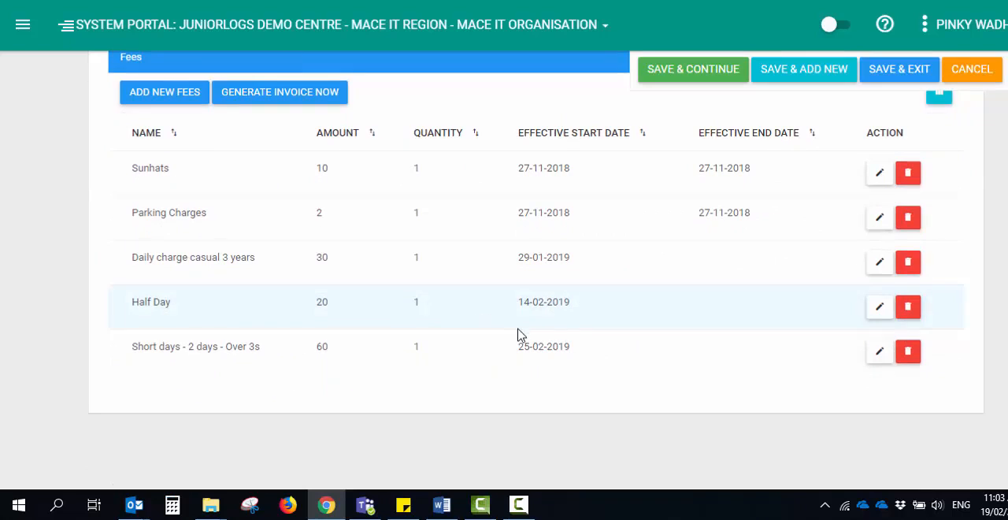